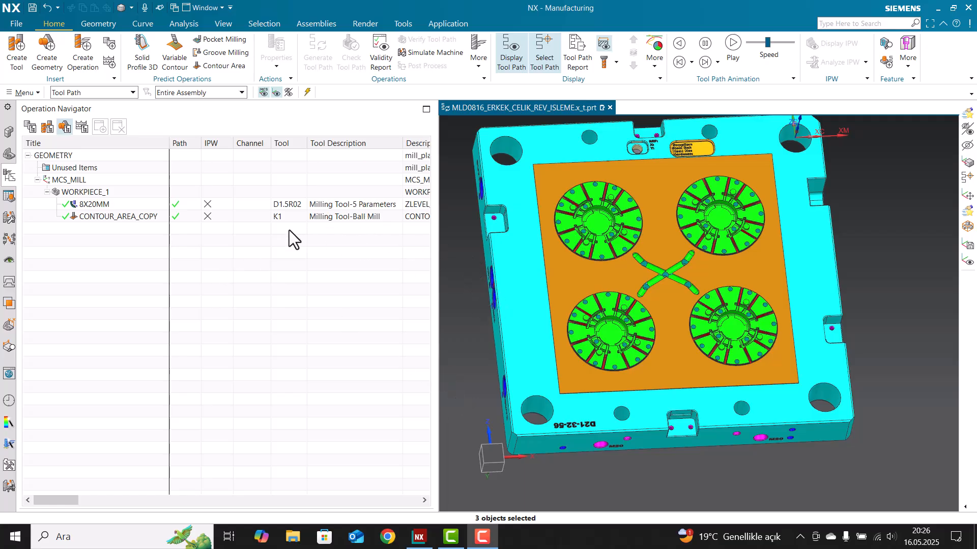
Step: Display the 8X20MM operation's tool path and examine its cuts in the slots of the four round inserts
{"action": "left_click", "coordinate": [252, 206]}
{"action": "middle_click_drag", "start_coordinate": [681, 336], "coordinate": [665, 309]}
{"action": "left_click", "coordinate": [290, 348]}
{"action": "middle_click_drag", "start_coordinate": [590, 330], "coordinate": [516, 307]}
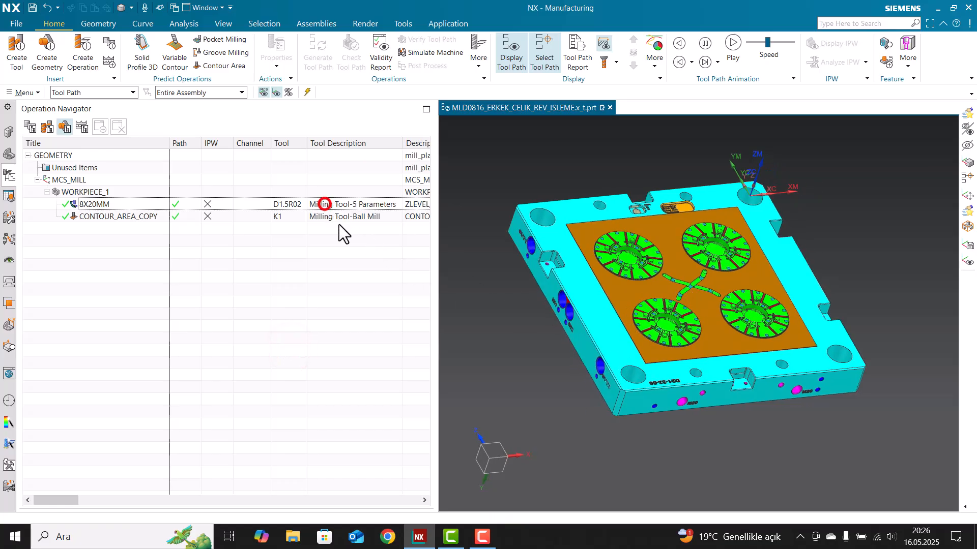
{"action": "left_click", "coordinate": [326, 206]}
{"action": "scroll", "coordinate": [661, 340], "scroll_direction": "up", "scroll_amount": 5}
{"action": "middle_click_drag", "start_coordinate": [661, 340], "coordinate": [599, 305]}
{"action": "scroll", "coordinate": [599, 305], "scroll_direction": "down", "scroll_amount": 2}
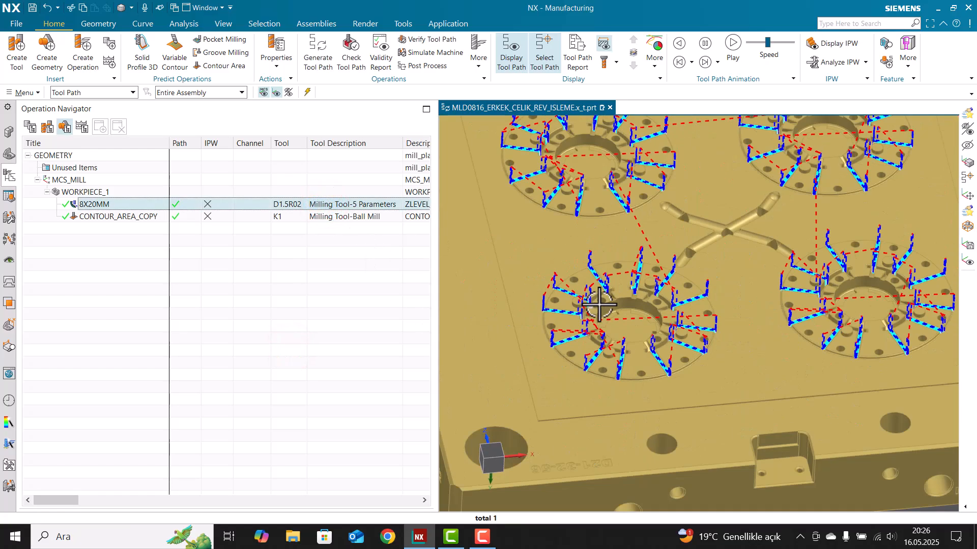
{"action": "key", "text": "ctrl+f"}
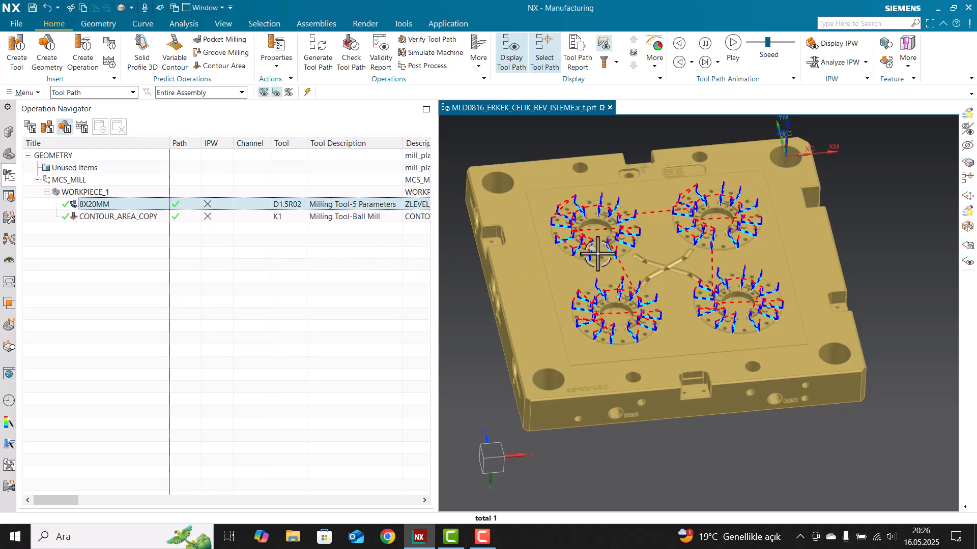
{"action": "left_click", "coordinate": [252, 318]}
{"action": "left_click", "coordinate": [746, 265]}
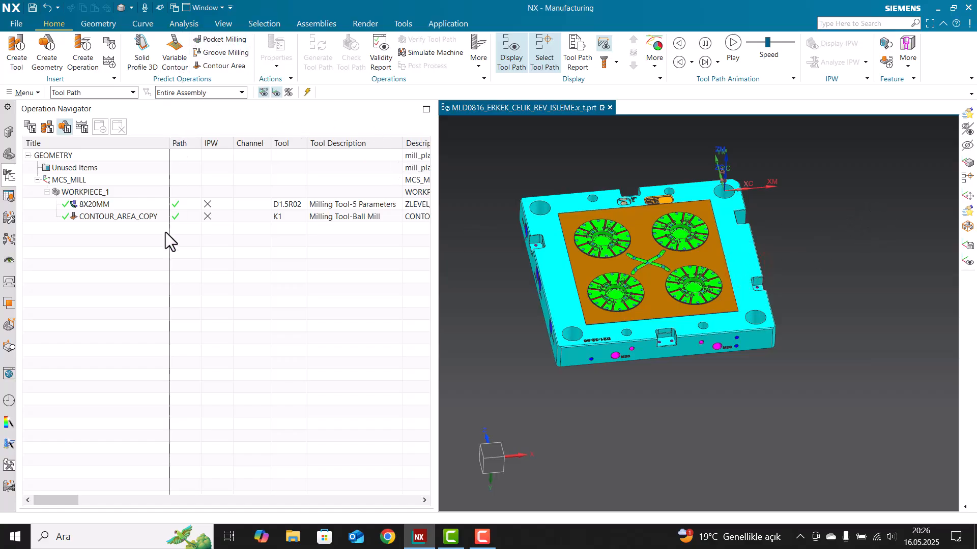
Step: Mirror the 8X20MM operation across the mold plate's side face on the positive XC side, previewing the result before accepting
{"action": "left_click", "coordinate": [166, 203]}
{"action": "right_click", "coordinate": [155, 204]}
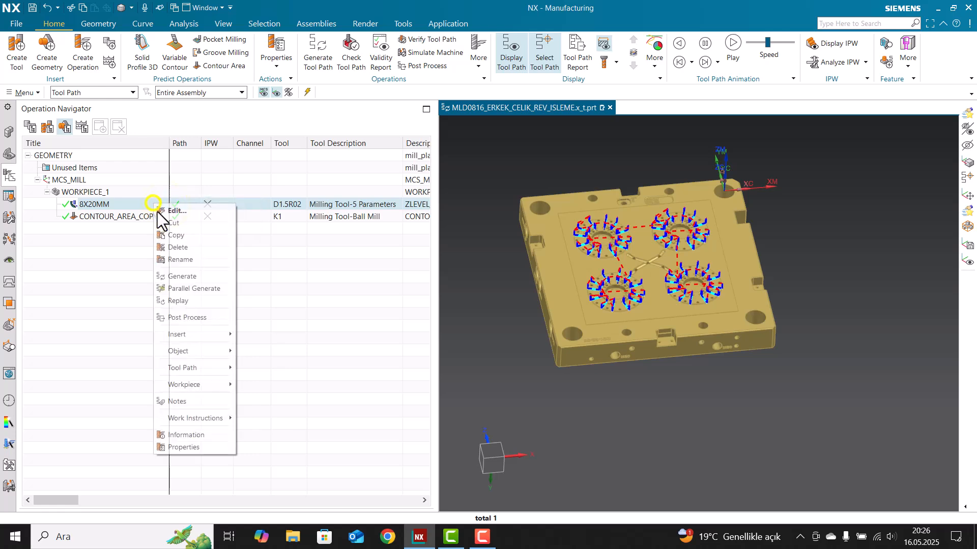
{"action": "mouse_move", "coordinate": [203, 352]}
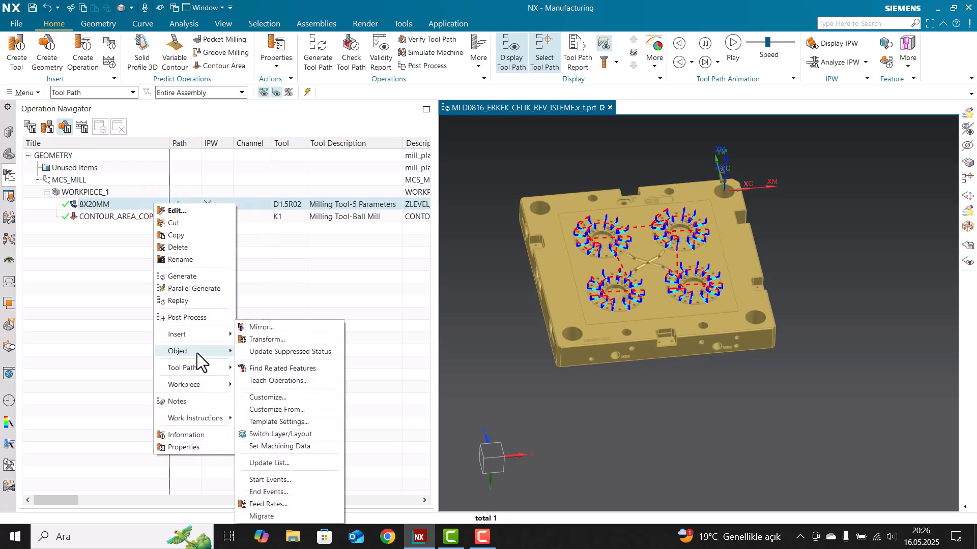
{"action": "left_click", "coordinate": [273, 328]}
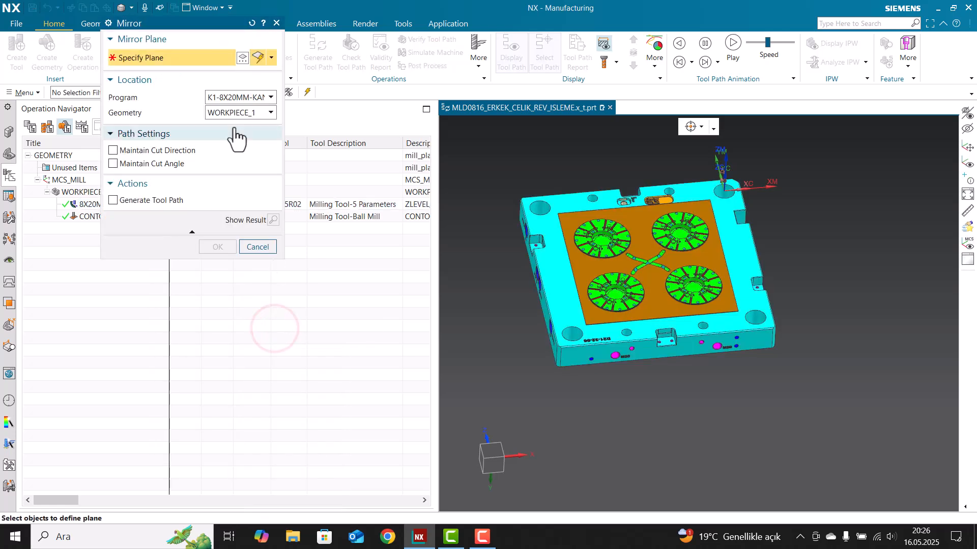
{"action": "middle_click_drag", "start_coordinate": [630, 329], "coordinate": [673, 336]}
{"action": "left_click", "coordinate": [722, 277]}
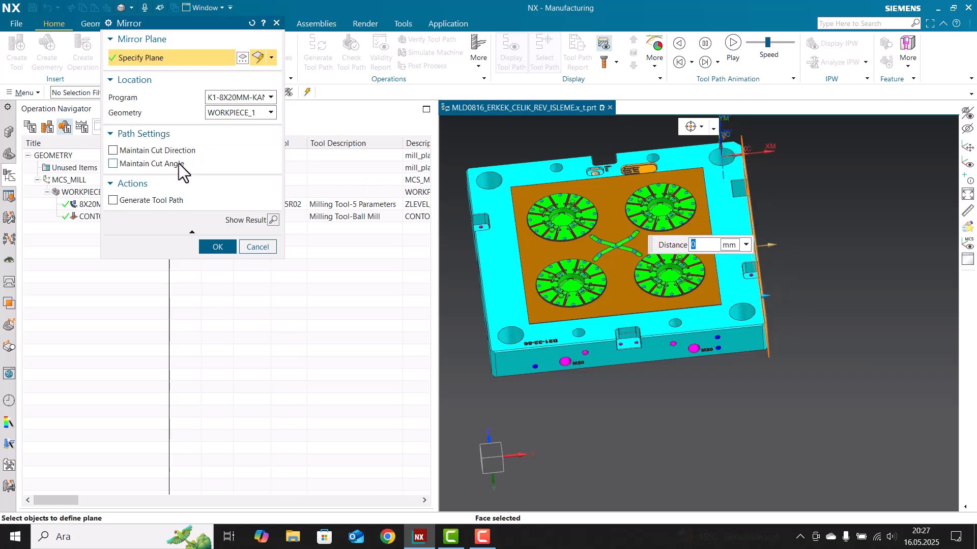
{"action": "left_click", "coordinate": [273, 219]}
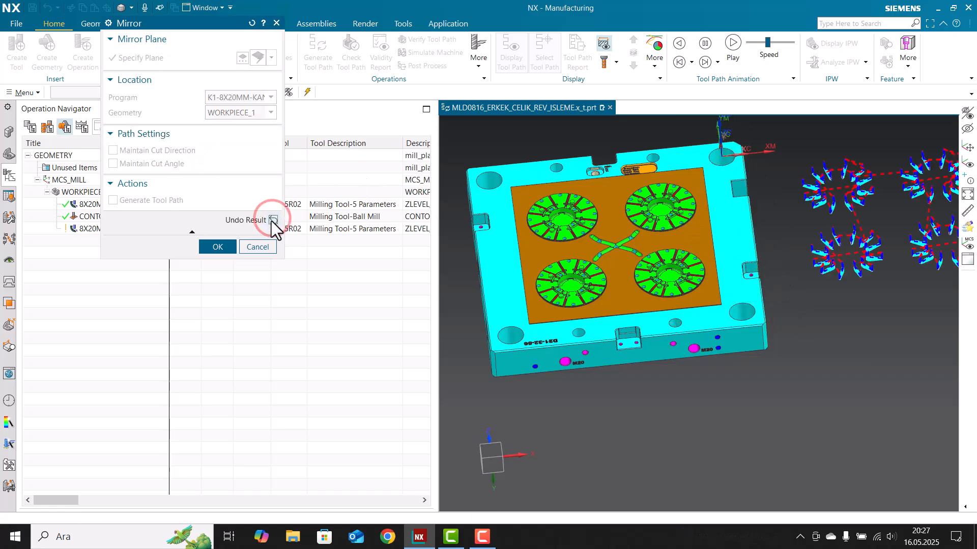
{"action": "scroll", "coordinate": [606, 264], "scroll_direction": "down", "scroll_amount": 3}
{"action": "scroll", "coordinate": [756, 240], "scroll_direction": "up", "scroll_amount": 4}
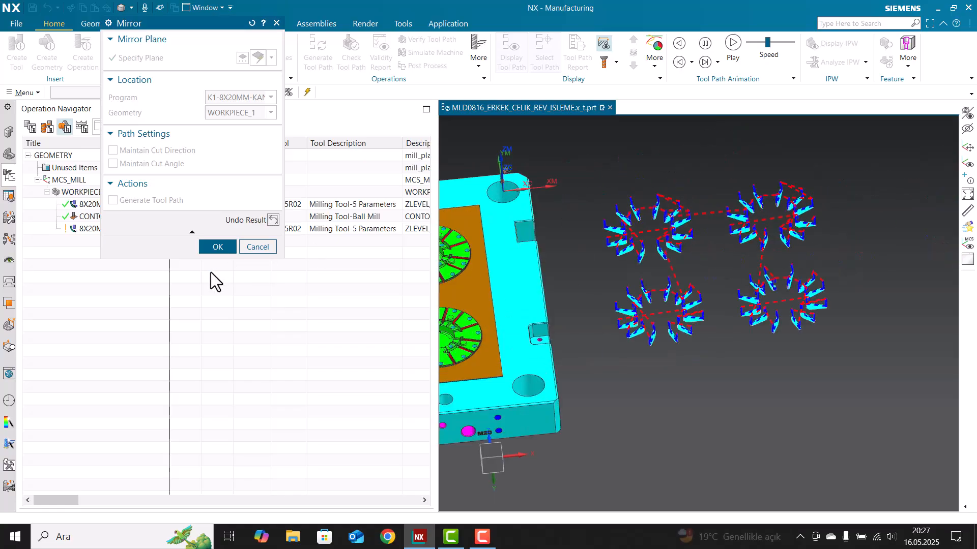
{"action": "left_click", "coordinate": [209, 249]}
{"action": "scroll", "coordinate": [629, 262], "scroll_direction": "up", "scroll_amount": 3}
{"action": "left_click", "coordinate": [157, 312]}
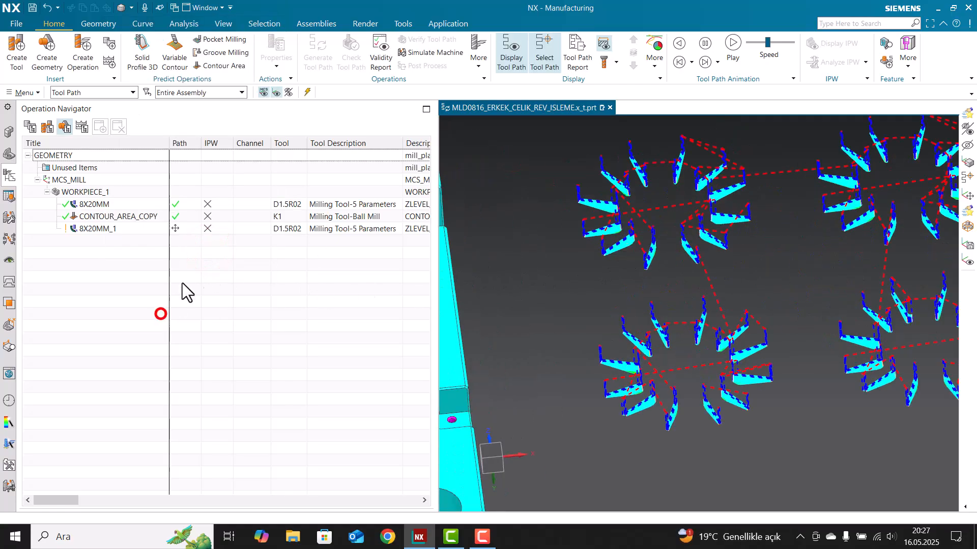
{"action": "scroll", "coordinate": [571, 219], "scroll_direction": "down", "scroll_amount": 4}
{"action": "middle_click_drag", "start_coordinate": [539, 254], "coordinate": [526, 257]}
{"action": "left_click", "coordinate": [437, 268]}
{"action": "left_click", "coordinate": [105, 92]}
{"action": "left_click", "coordinate": [96, 102]}
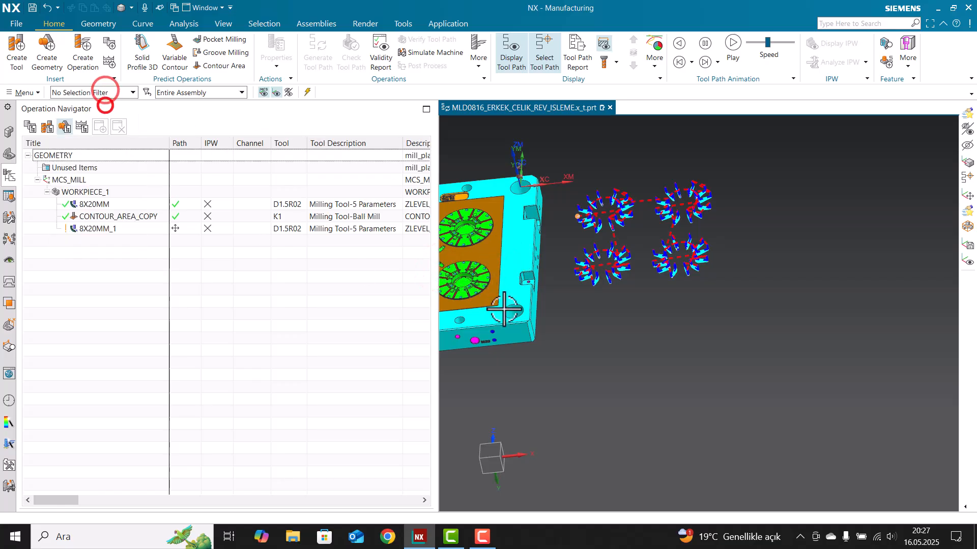
{"action": "left_click", "coordinate": [525, 304]}
{"action": "key", "text": "ctrl+t"}
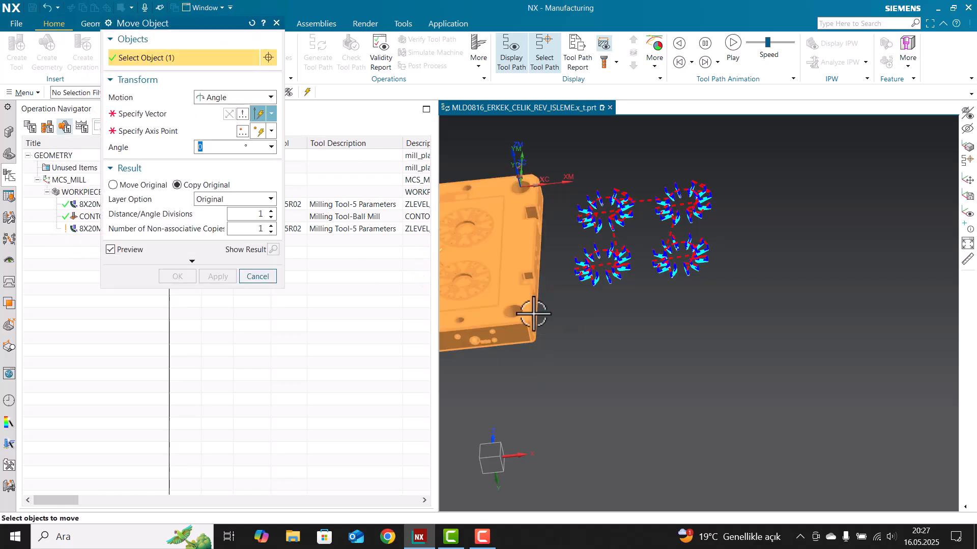
{"action": "left_click", "coordinate": [219, 97]}
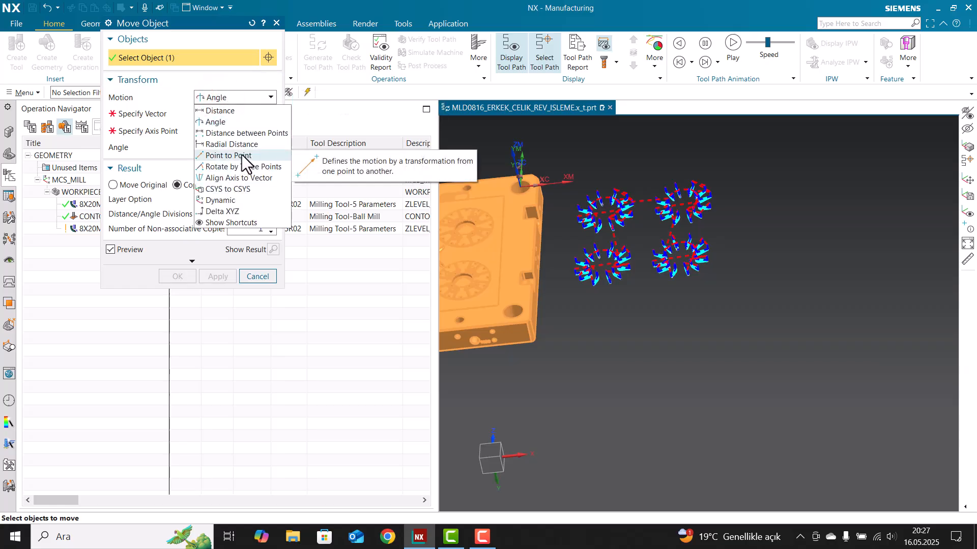
{"action": "left_click", "coordinate": [247, 122]}
{"action": "key", "text": "Escape"}
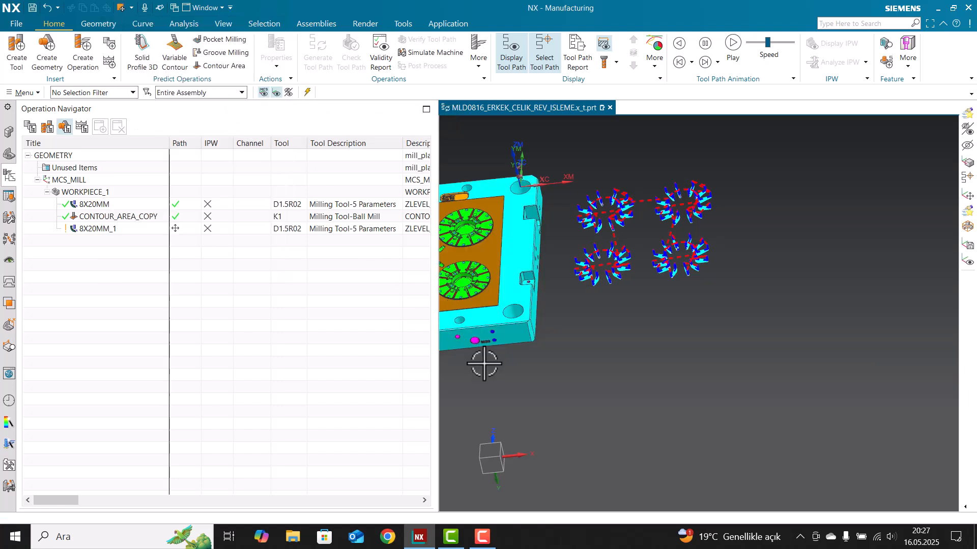
Step: Switch to Modeling and mirror the plate body with Mirror Feature across its side face on the positive XC side
{"action": "key", "text": "ctrl+m"}
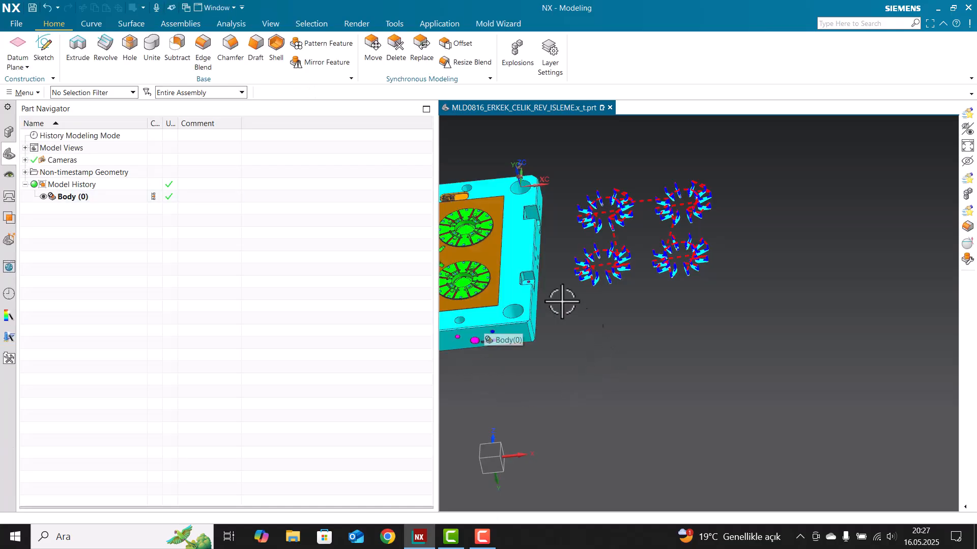
{"action": "left_click", "coordinate": [308, 63]}
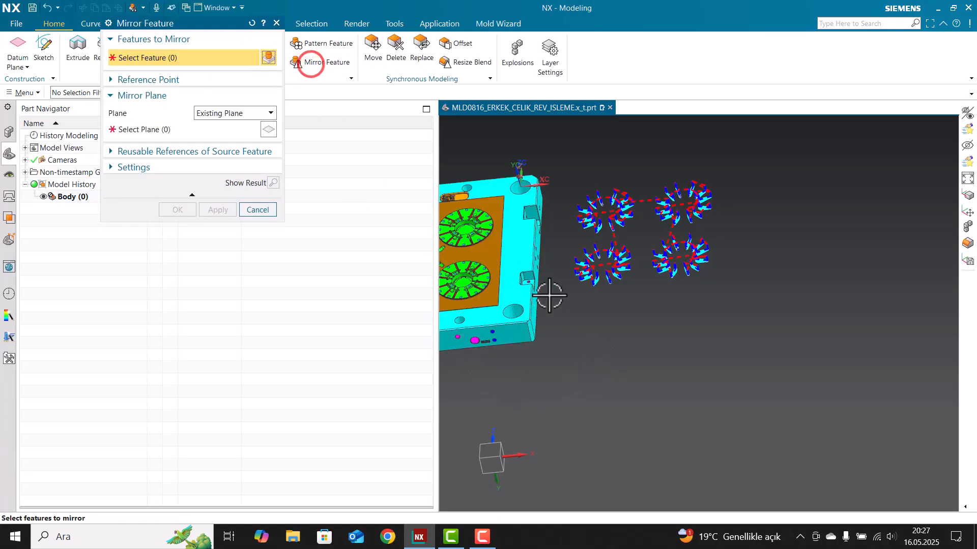
{"action": "scroll", "coordinate": [585, 316], "scroll_direction": "down", "scroll_amount": 3}
{"action": "scroll", "coordinate": [572, 295], "scroll_direction": "up", "scroll_amount": 3}
{"action": "left_click", "coordinate": [574, 299]}
{"action": "scroll", "coordinate": [604, 333], "scroll_direction": "up", "scroll_amount": 2}
{"action": "scroll", "coordinate": [611, 328], "scroll_direction": "down", "scroll_amount": 2}
{"action": "scroll", "coordinate": [620, 323], "scroll_direction": "up", "scroll_amount": 3}
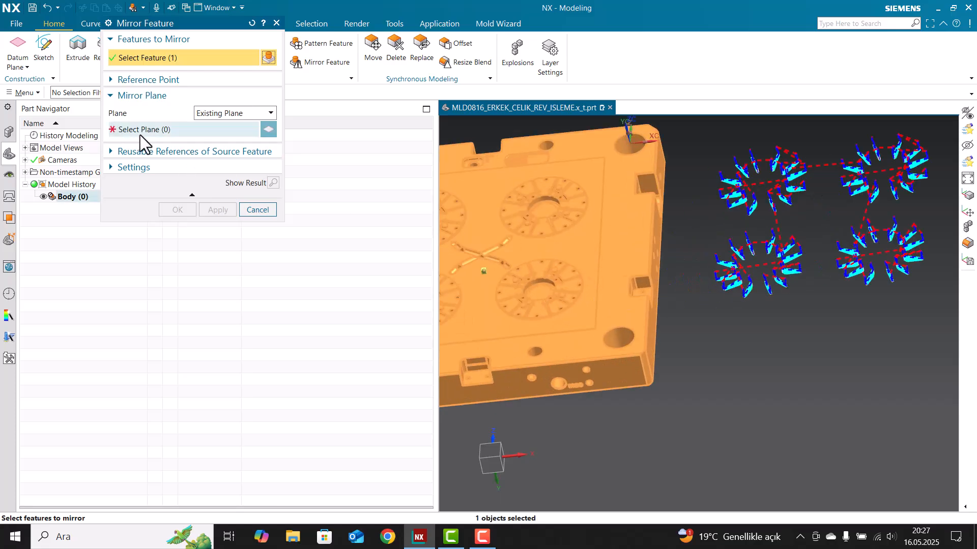
{"action": "left_click", "coordinate": [140, 130]}
{"action": "left_click", "coordinate": [654, 323]}
{"action": "left_click", "coordinate": [178, 209]}
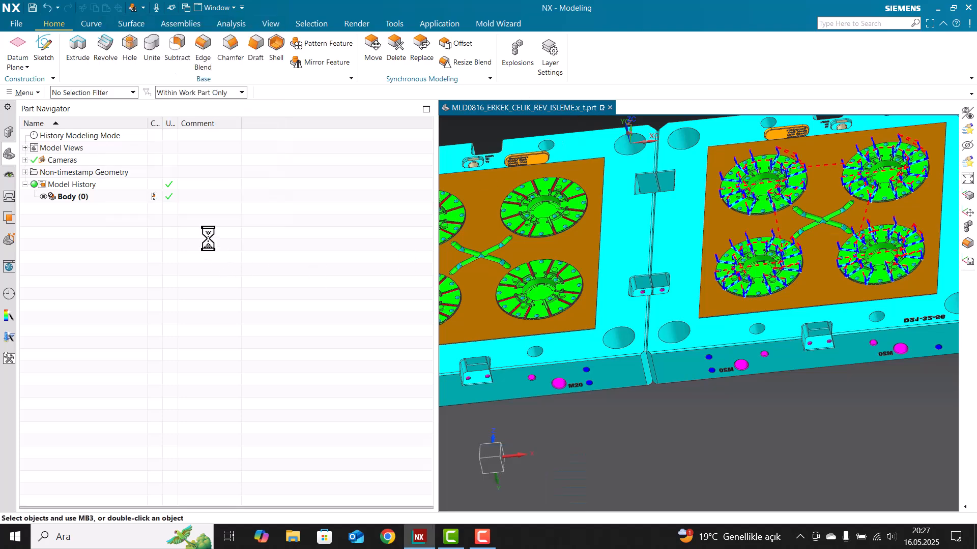
{"action": "scroll", "coordinate": [704, 238], "scroll_direction": "down", "scroll_amount": 3}
{"action": "scroll", "coordinate": [710, 238], "scroll_direction": "up", "scroll_amount": 4}
{"action": "mouse_move", "coordinate": [714, 238]}
{"action": "middle_mouse_down"}
{"action": "mouse_move", "coordinate": [724, 251]}
{"action": "mouse_move", "coordinate": [707, 252]}
{"action": "middle_mouse_up"}
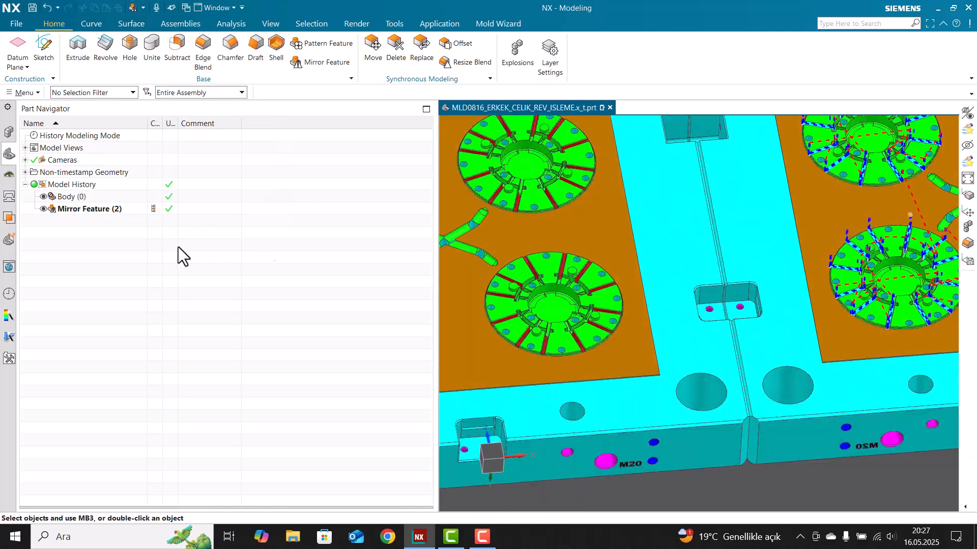
Step: Return to Manufacturing and display the tool path of the mirrored operation 8X20MM_1
{"action": "left_click", "coordinate": [438, 24]}
{"action": "left_click", "coordinate": [232, 56]}
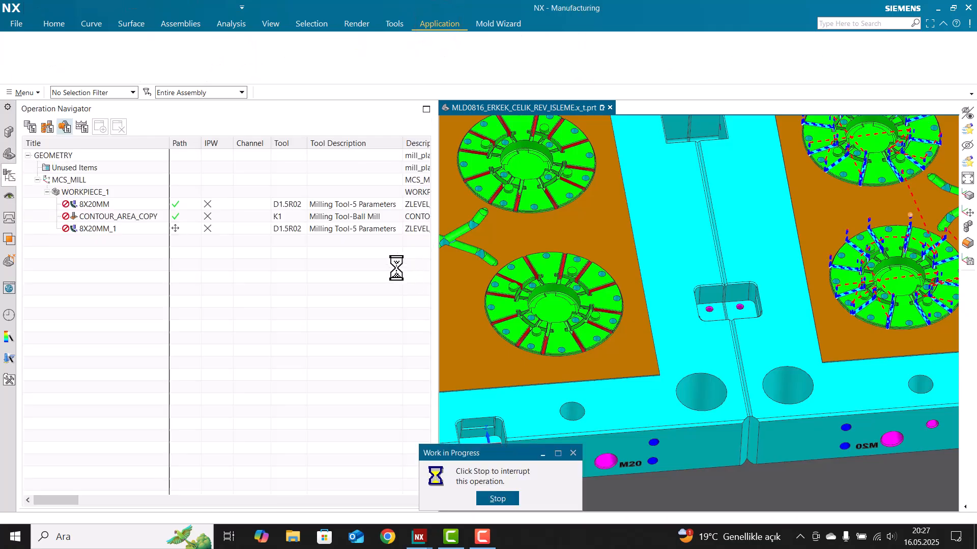
{"action": "left_click", "coordinate": [203, 275]}
{"action": "left_click", "coordinate": [294, 229]}
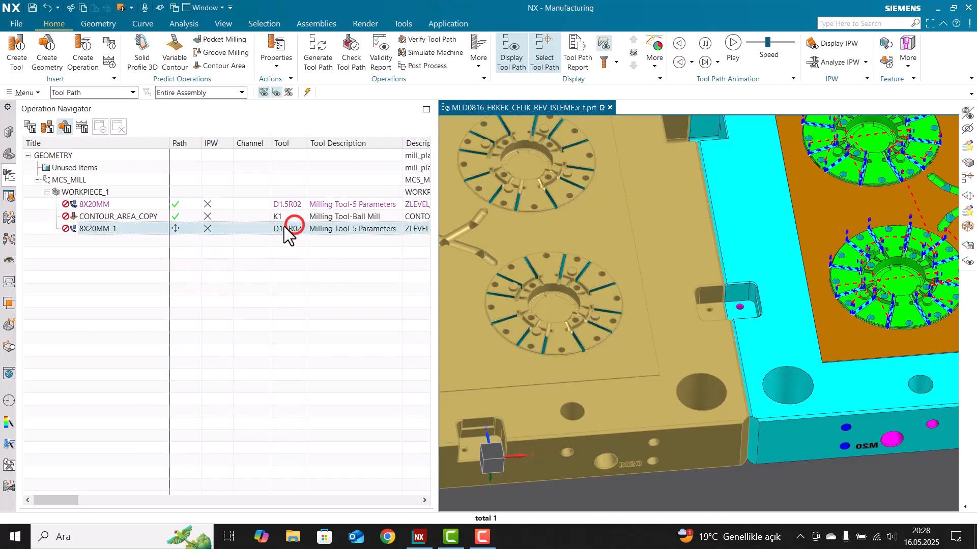
Step: Examine how the 8X20MM_1 tool path fits the mirrored plate's insert slots, and inspect the mirrored pocket and holes
{"action": "scroll", "coordinate": [809, 232], "scroll_direction": "up", "scroll_amount": 7}
{"action": "middle_click_drag", "start_coordinate": [761, 257], "coordinate": [734, 291]}
{"action": "middle_click_drag", "start_coordinate": [692, 263], "coordinate": [698, 237]}
{"action": "scroll", "coordinate": [587, 218], "scroll_direction": "down", "scroll_amount": 3}
{"action": "middle_click_drag", "start_coordinate": [638, 232], "coordinate": [627, 212]}
{"action": "scroll", "coordinate": [627, 212], "scroll_direction": "down", "scroll_amount": 1}
{"action": "scroll", "coordinate": [662, 273], "scroll_direction": "up", "scroll_amount": 2}
{"action": "scroll", "coordinate": [665, 271], "scroll_direction": "down", "scroll_amount": 4}
{"action": "middle_click_drag", "start_coordinate": [649, 266], "coordinate": [653, 293]}
{"action": "scroll", "coordinate": [574, 335], "scroll_direction": "up", "scroll_amount": 5}
{"action": "middle_click_drag", "start_coordinate": [495, 233], "coordinate": [496, 250]}
{"action": "scroll", "coordinate": [497, 244], "scroll_direction": "up", "scroll_amount": 3}
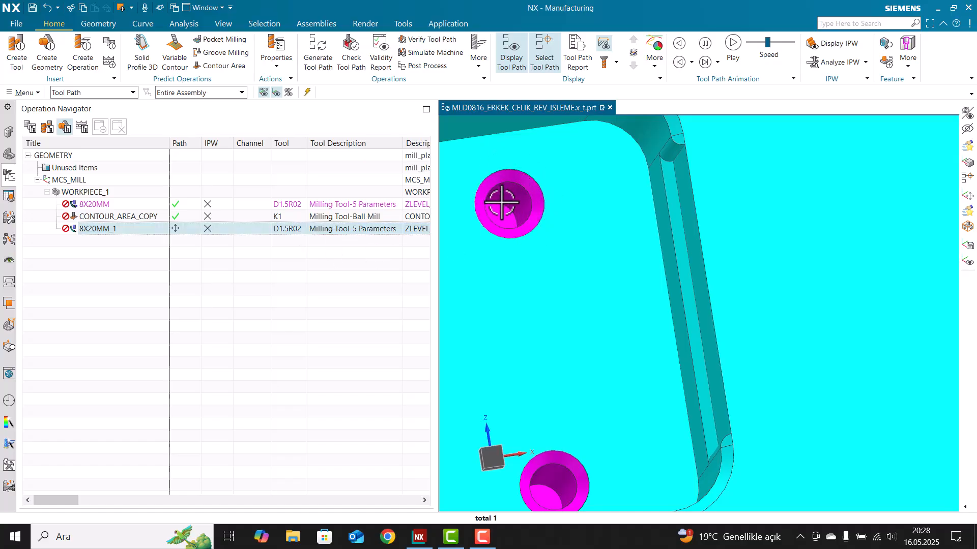
{"action": "scroll", "coordinate": [529, 217], "scroll_direction": "down", "scroll_amount": 7}
{"action": "middle_click_drag", "start_coordinate": [550, 231], "coordinate": [666, 250]}
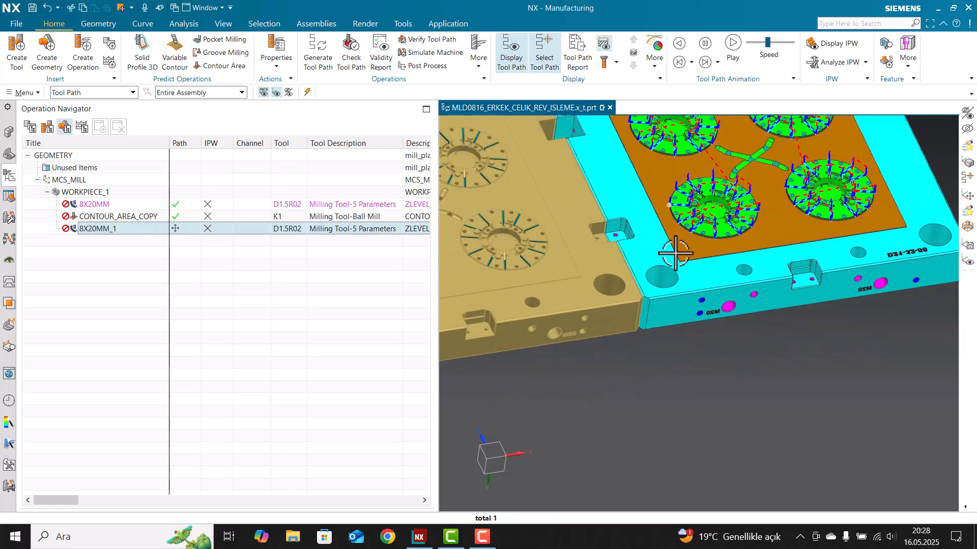
{"action": "left_click", "coordinate": [397, 301]}
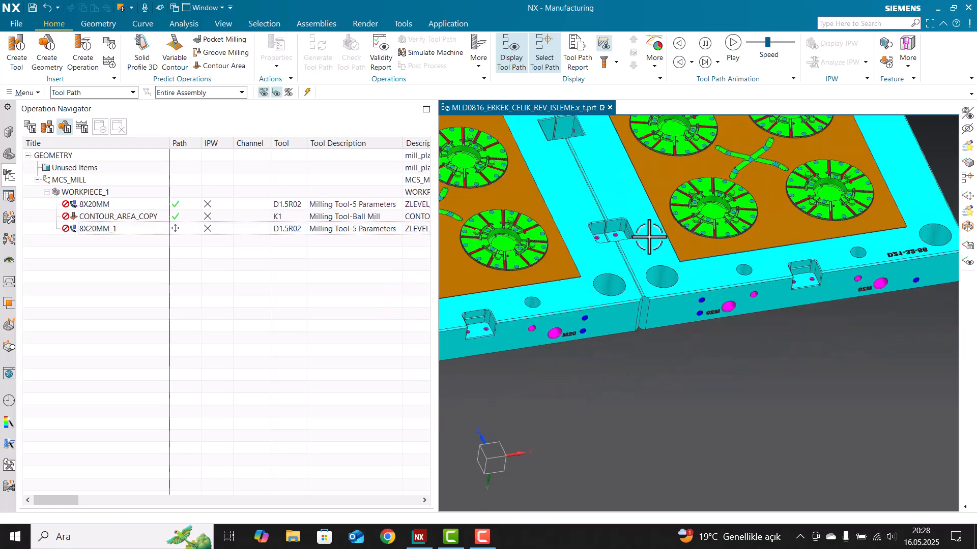
Step: Compare the displayed tool paths of CONTOUR_AREA_COPY, 8X20MM_1 and 8X20MM on the two plates
{"action": "scroll", "coordinate": [695, 262], "scroll_direction": "down", "scroll_amount": 5}
{"action": "left_click", "coordinate": [267, 216]}
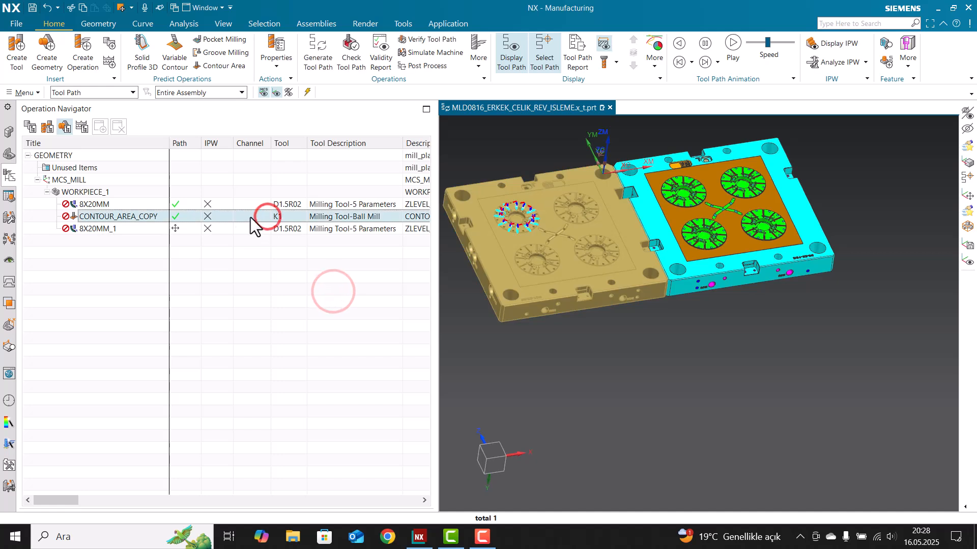
{"action": "left_click", "coordinate": [178, 229]}
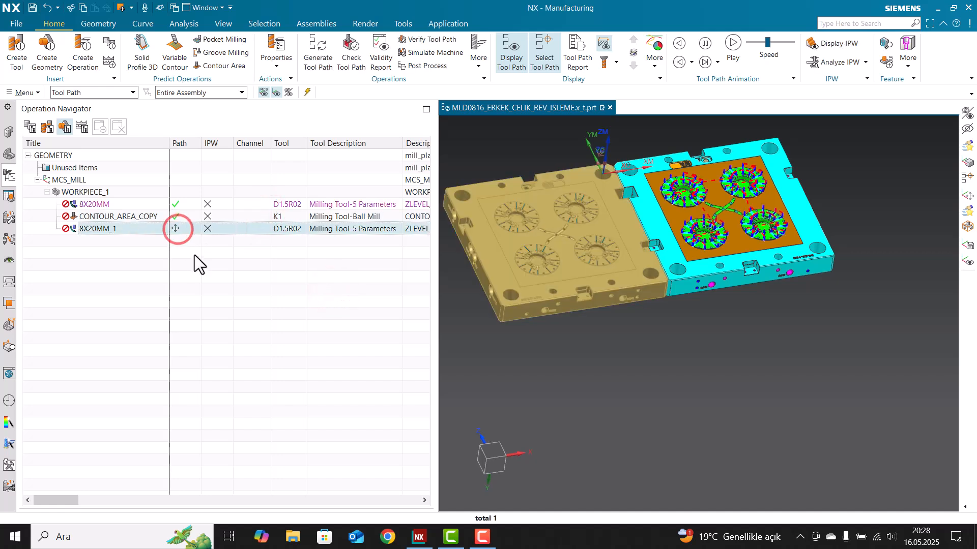
{"action": "right_click", "coordinate": [176, 229]}
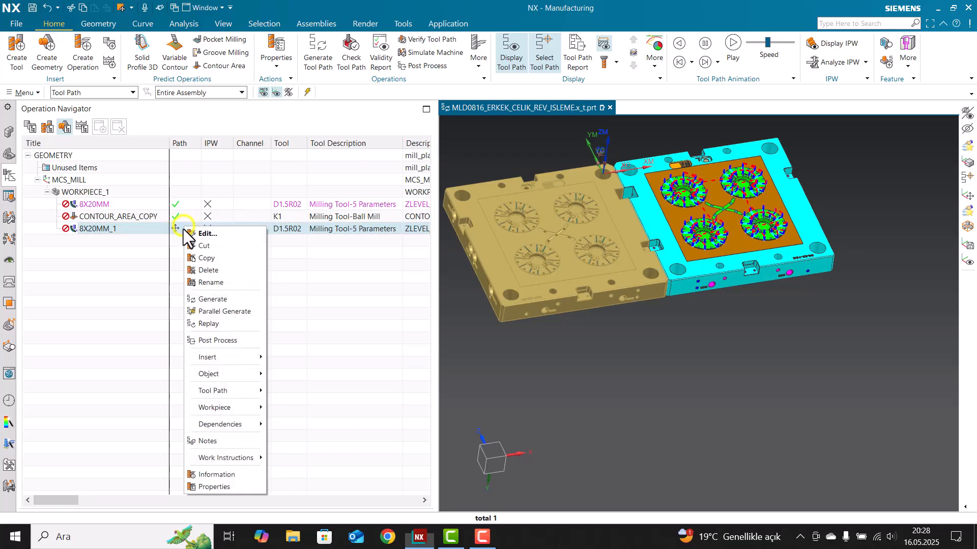
{"action": "left_click", "coordinate": [151, 271]}
{"action": "right_click", "coordinate": [181, 203]}
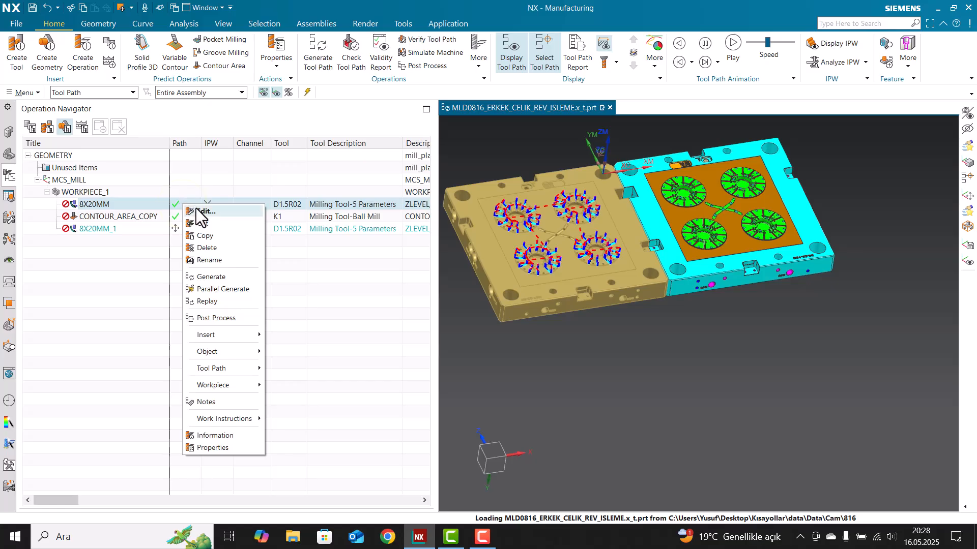
{"action": "left_click", "coordinate": [347, 320]}
Step: Reorder the operations so that CONTOUR_AREA_COPY comes after 8X20MM_1
{"action": "left_click", "coordinate": [208, 218]}
{"action": "left_click_drag", "start_coordinate": [195, 224], "coordinate": [150, 235]}
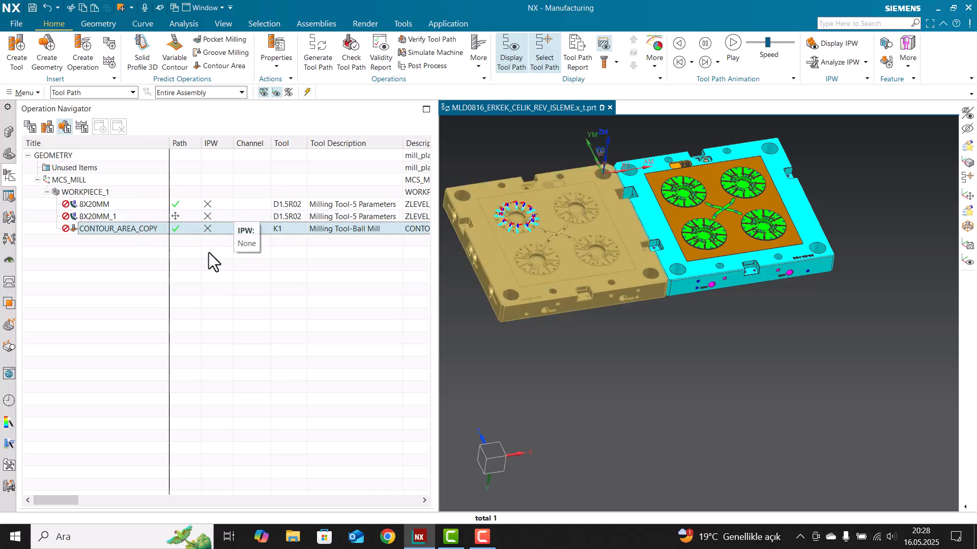
Step: Start a Translate transformation of CONTOUR_AREA_COPY with Delta XC 100 and Delta YC 100
{"action": "scroll", "coordinate": [565, 217], "scroll_direction": "up", "scroll_amount": 4}
{"action": "scroll", "coordinate": [559, 218], "scroll_direction": "up", "scroll_amount": 2}
{"action": "right_click", "coordinate": [216, 231]}
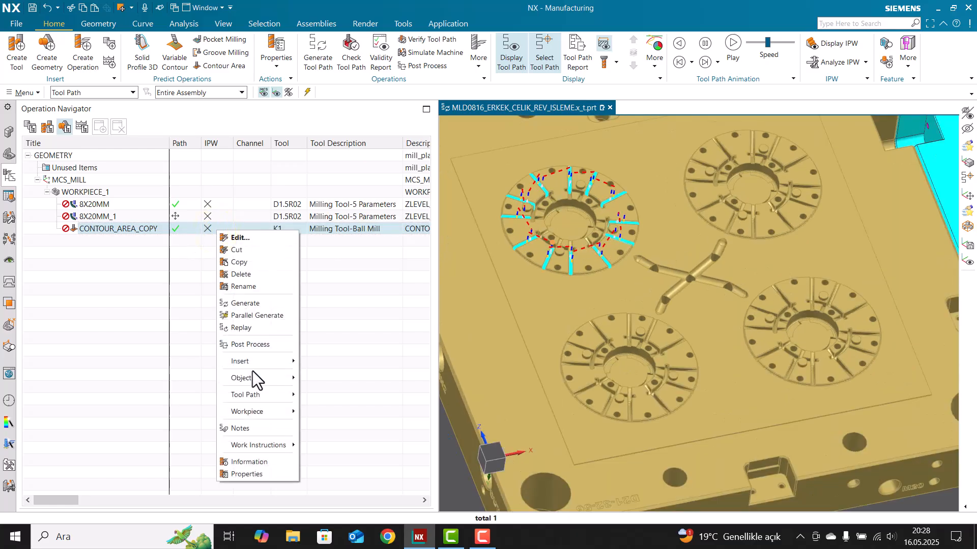
{"action": "mouse_move", "coordinate": [255, 380]}
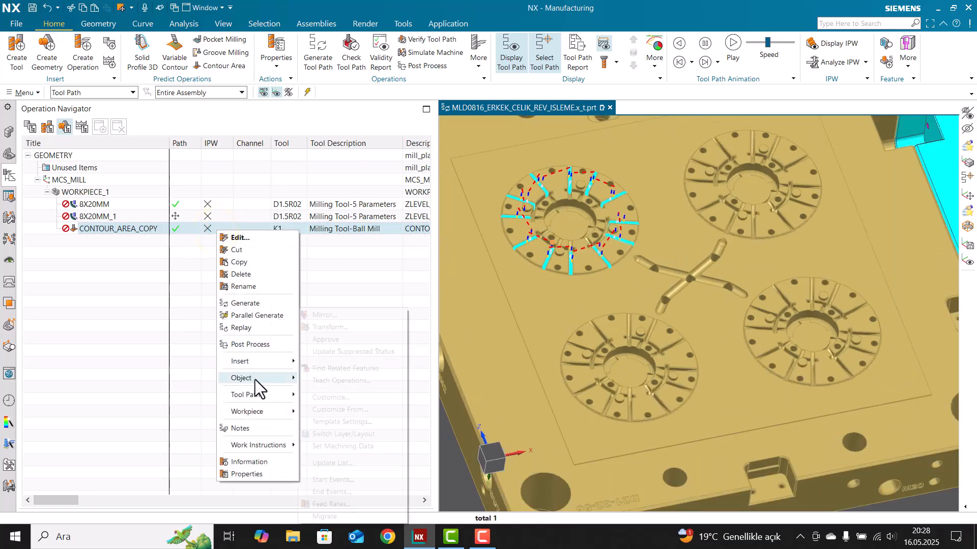
{"action": "left_click", "coordinate": [343, 327]}
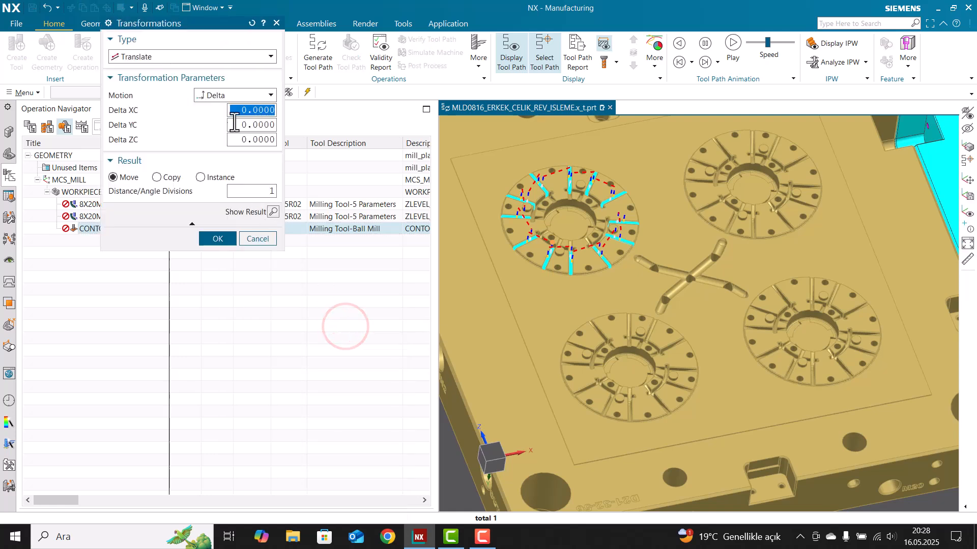
{"action": "left_click", "coordinate": [162, 56]}
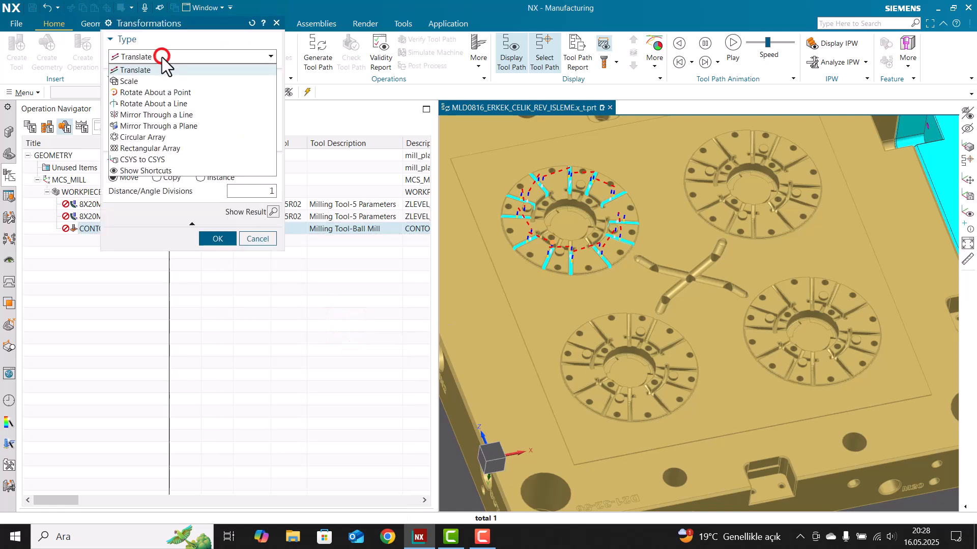
{"action": "left_click", "coordinate": [134, 71]}
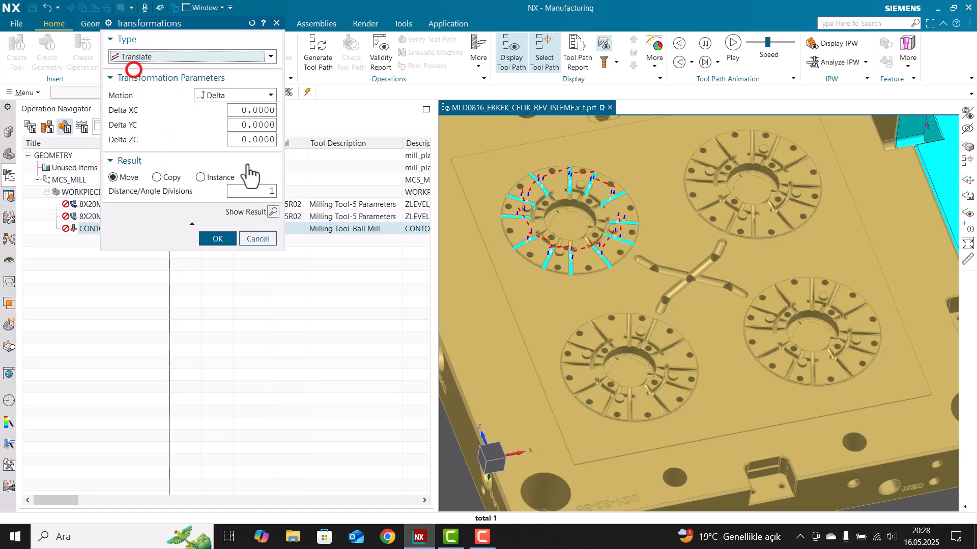
{"action": "left_click", "coordinate": [257, 109]}
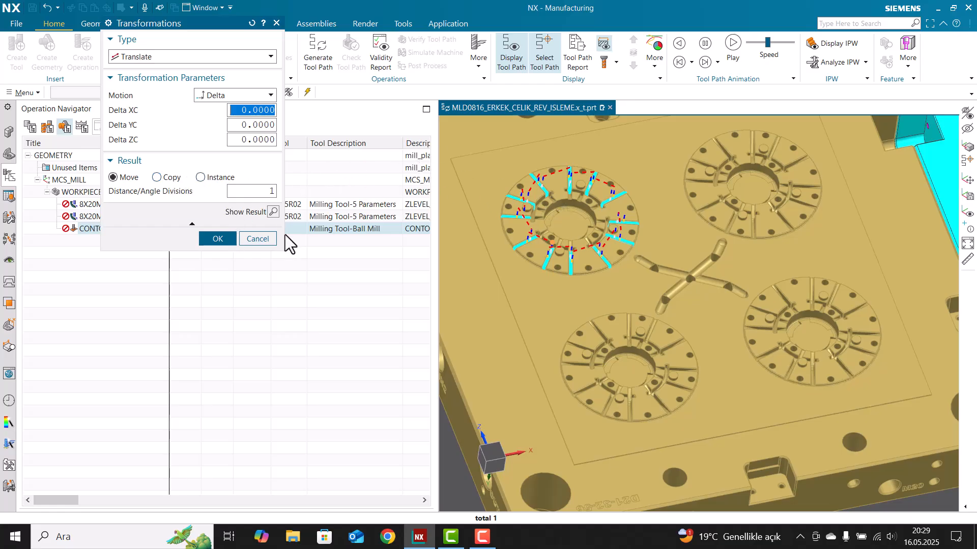
{"action": "left_click", "coordinate": [240, 113]}
{"action": "type", "text": "100"}
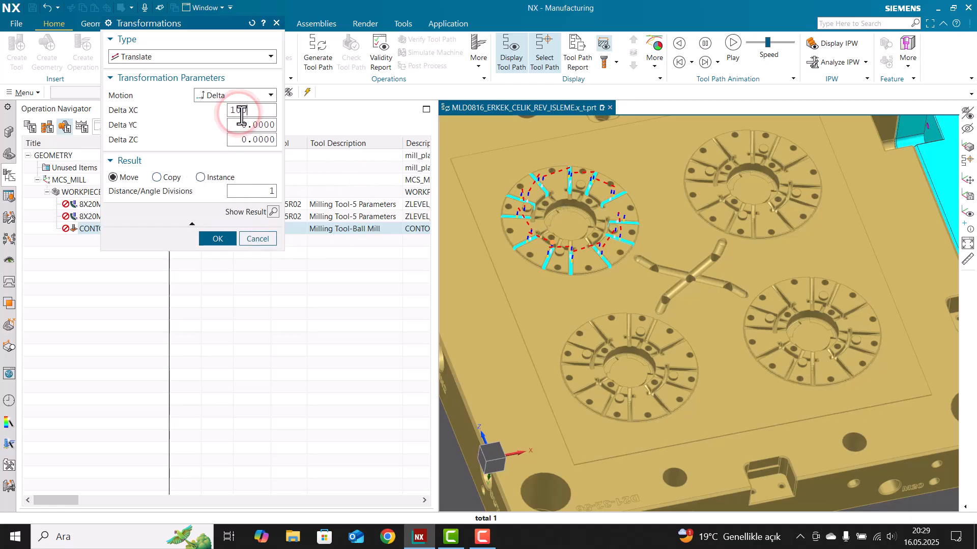
{"action": "type", "text": "1000"}
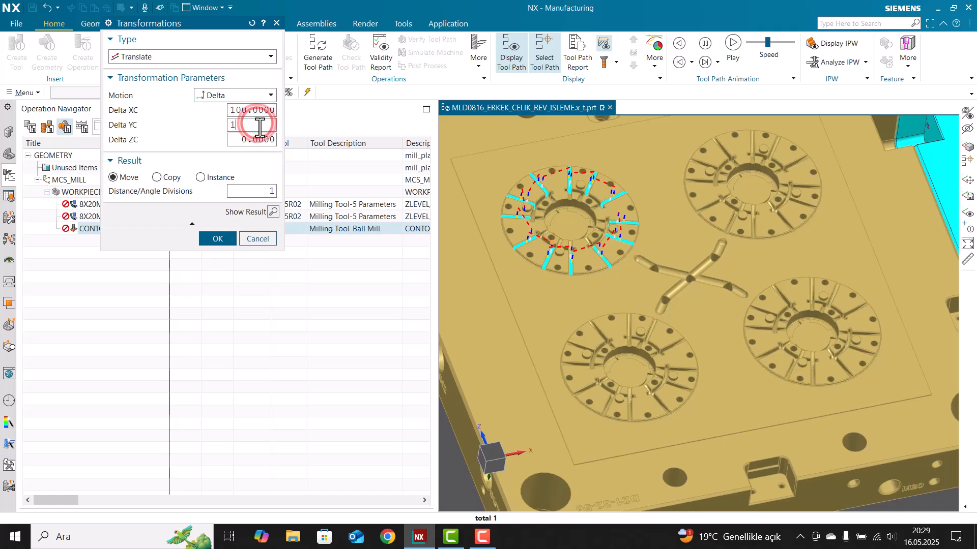
{"action": "key", "text": "Return"}
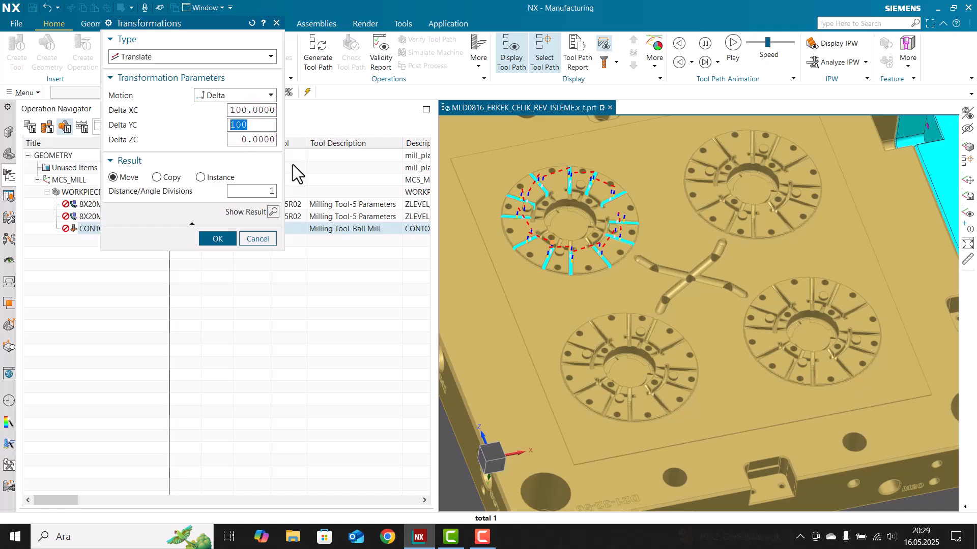
Step: Set the transformation result to Copy, preview the translated operation and undo the preview
{"action": "scroll", "coordinate": [547, 224], "scroll_direction": "down", "scroll_amount": 3}
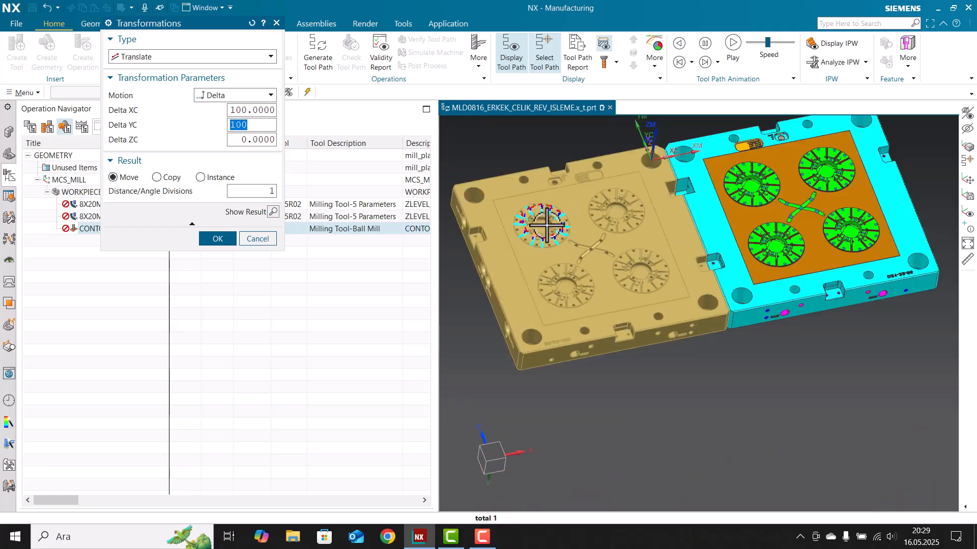
{"action": "left_click", "coordinate": [157, 177]}
{"action": "left_click", "coordinate": [273, 226]}
{"action": "scroll", "coordinate": [618, 239], "scroll_direction": "up", "scroll_amount": 3}
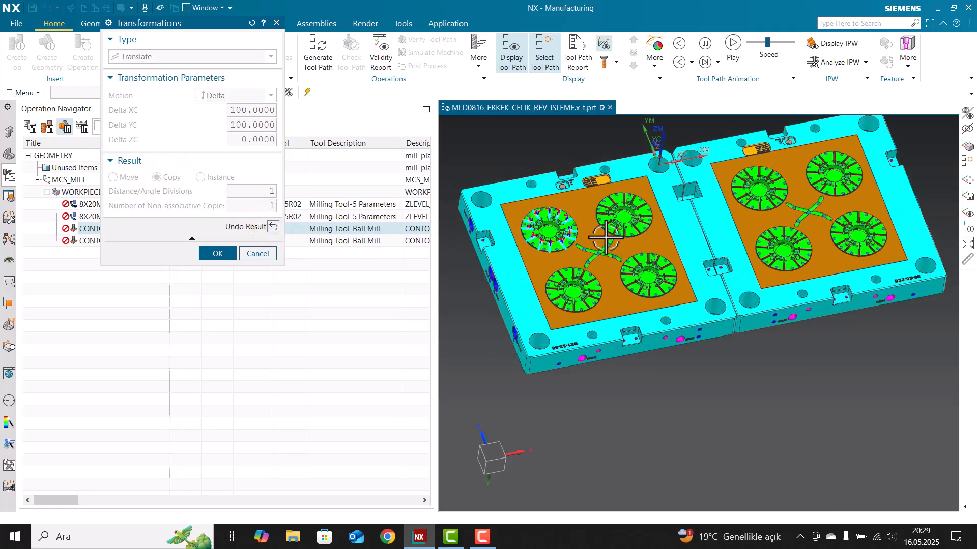
{"action": "left_click", "coordinate": [273, 227]}
Step: Set Delta YC to 0, preview the translated copy and undo the preview
{"action": "scroll", "coordinate": [572, 220], "scroll_direction": "down", "scroll_amount": 2}
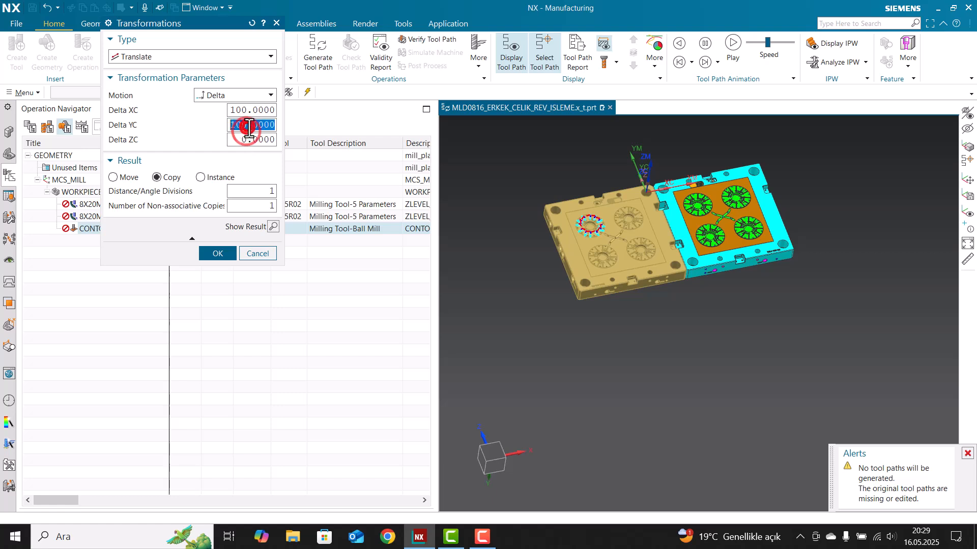
{"action": "key", "text": "Return"}
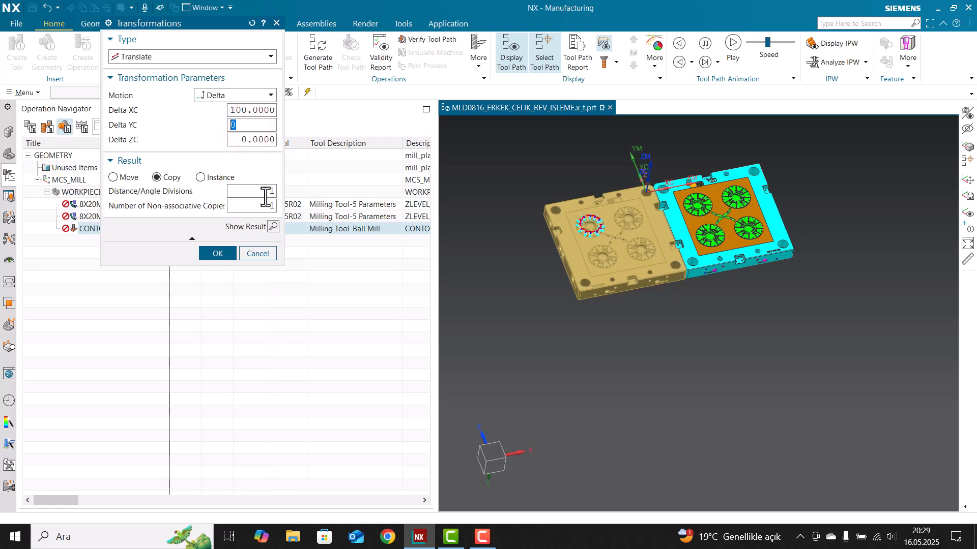
{"action": "left_click", "coordinate": [274, 226]}
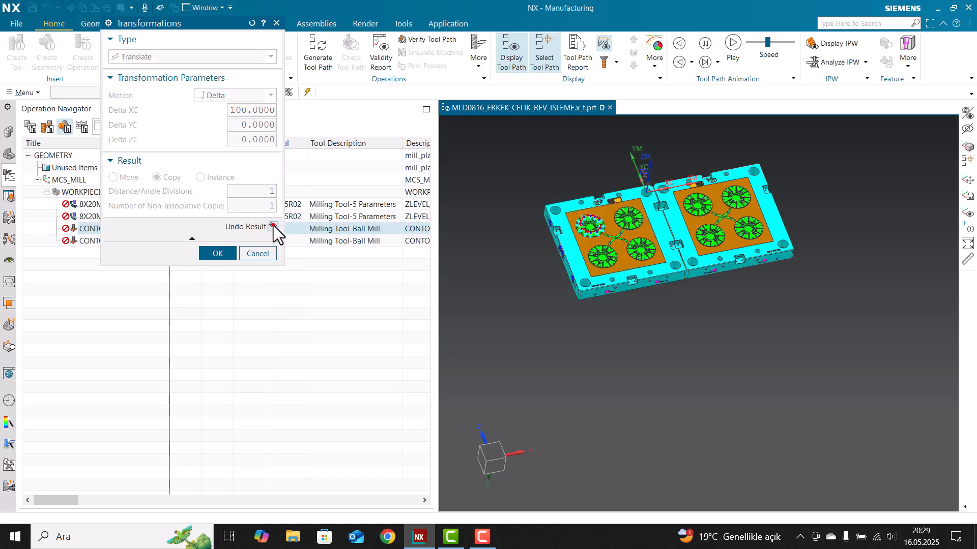
{"action": "left_click", "coordinate": [274, 224]}
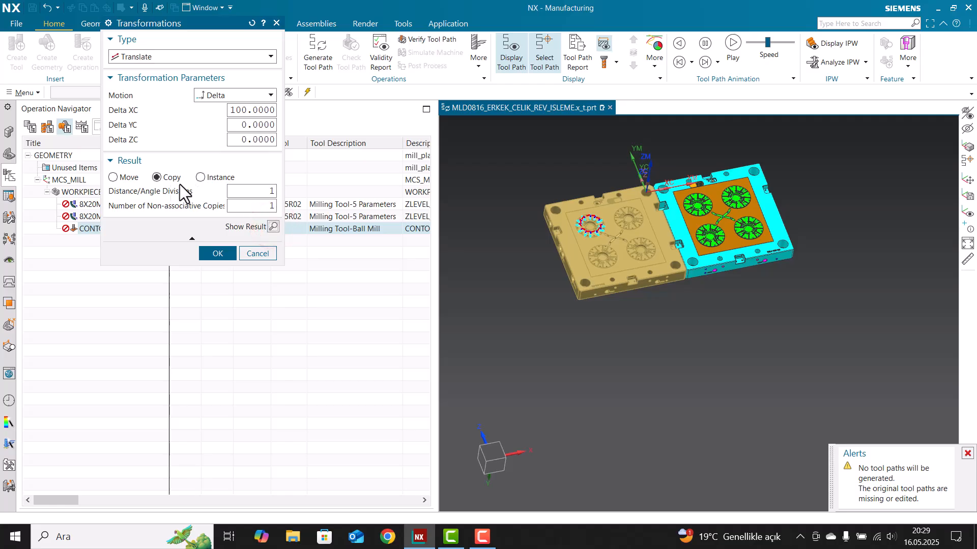
Step: Set the transformation result to Move, preview the translation and undo the preview
{"action": "left_click", "coordinate": [131, 181]}
{"action": "left_click", "coordinate": [274, 211]}
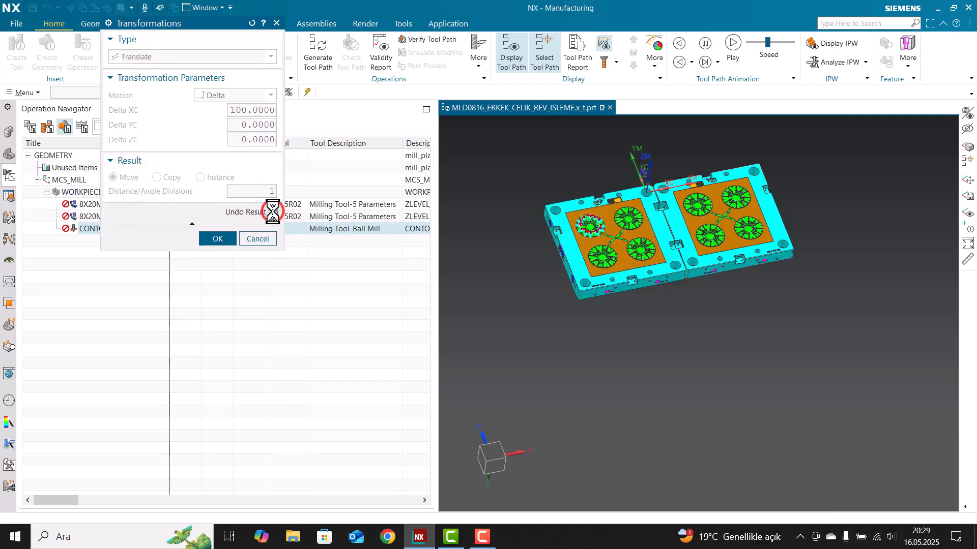
{"action": "left_click", "coordinate": [273, 212]}
Step: Set Delta XC to 50 and preview the moved tool path on the first plate
{"action": "double_click", "coordinate": [247, 110]}
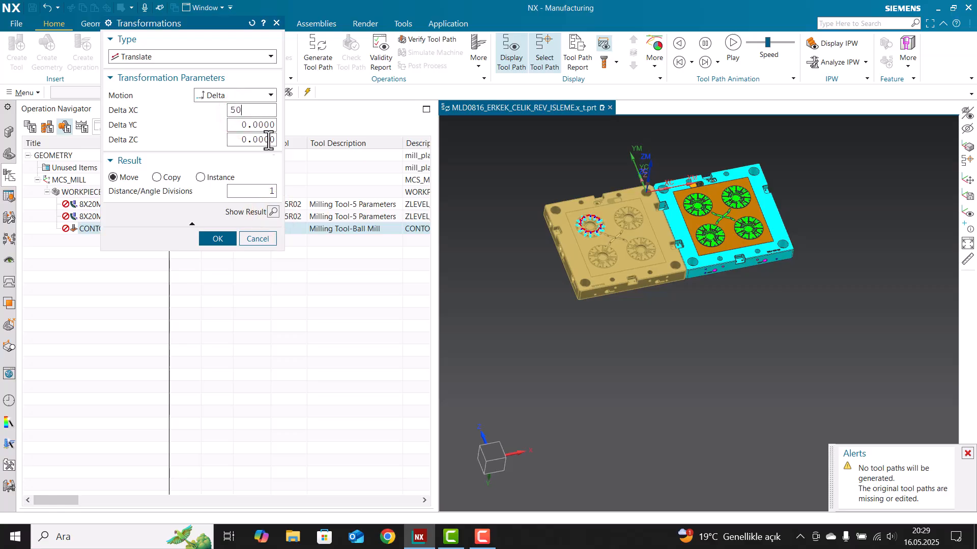
{"action": "left_click", "coordinate": [273, 212]}
{"action": "scroll", "coordinate": [589, 214], "scroll_direction": "up", "scroll_amount": 5}
{"action": "middle_click_drag", "start_coordinate": [589, 214], "coordinate": [544, 206]}
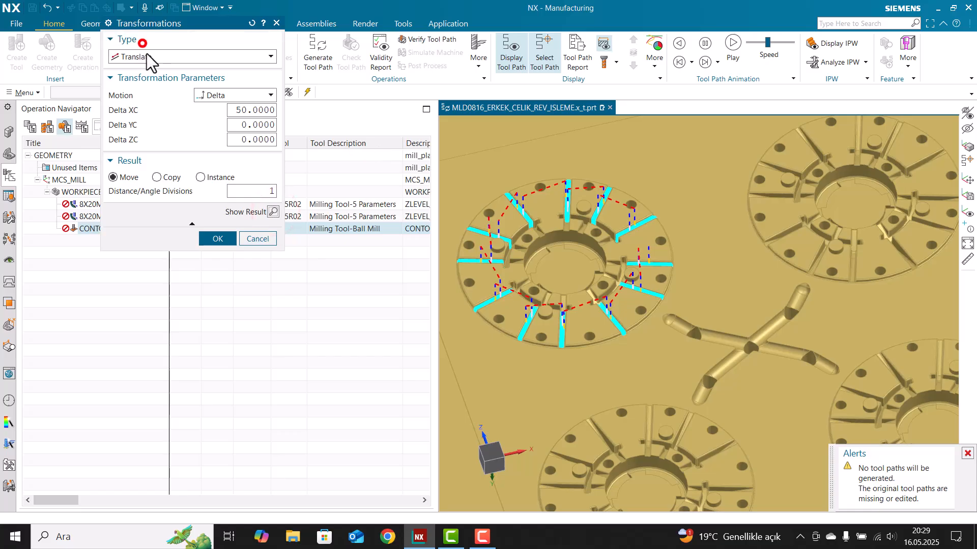
Step: Change the transformation to Rotate About a Point, with the pivot at the centre of the cross-shaped runner
{"action": "left_click", "coordinate": [147, 54]}
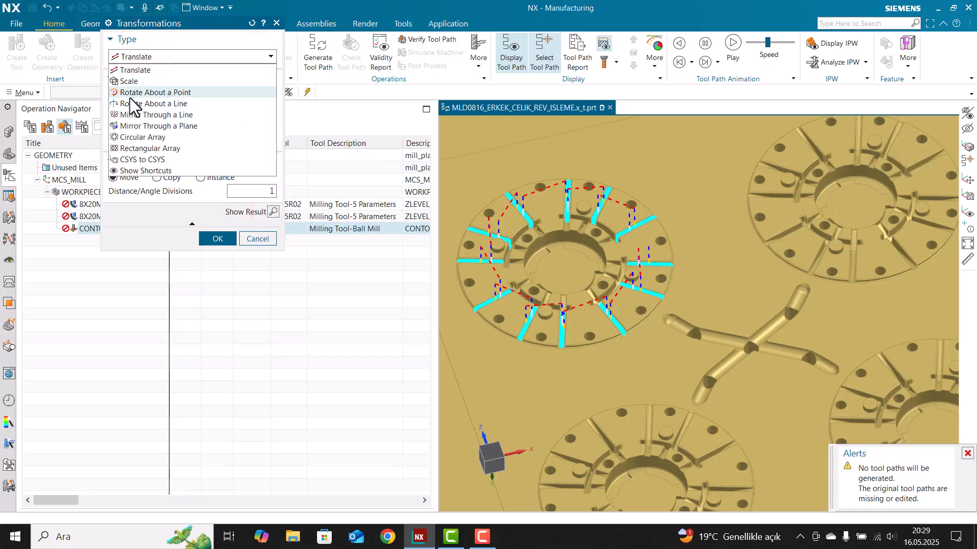
{"action": "left_click", "coordinate": [152, 92]}
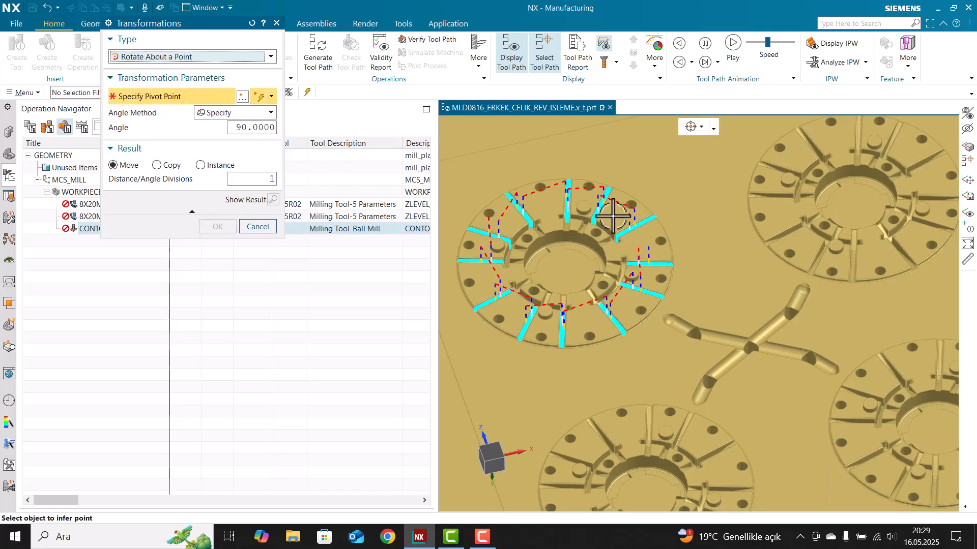
{"action": "scroll", "coordinate": [630, 257], "scroll_direction": "down", "scroll_amount": 4}
{"action": "scroll", "coordinate": [676, 257], "scroll_direction": "up", "scroll_amount": 6}
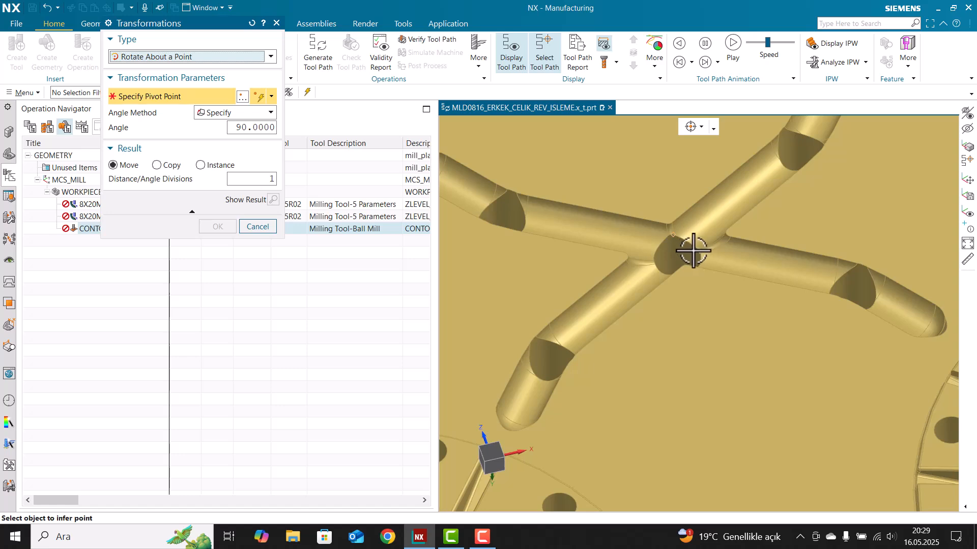
{"action": "middle_click_drag", "start_coordinate": [696, 279], "coordinate": [645, 270]}
{"action": "left_click", "coordinate": [700, 305]}
{"action": "scroll", "coordinate": [665, 300], "scroll_direction": "down", "scroll_amount": 5}
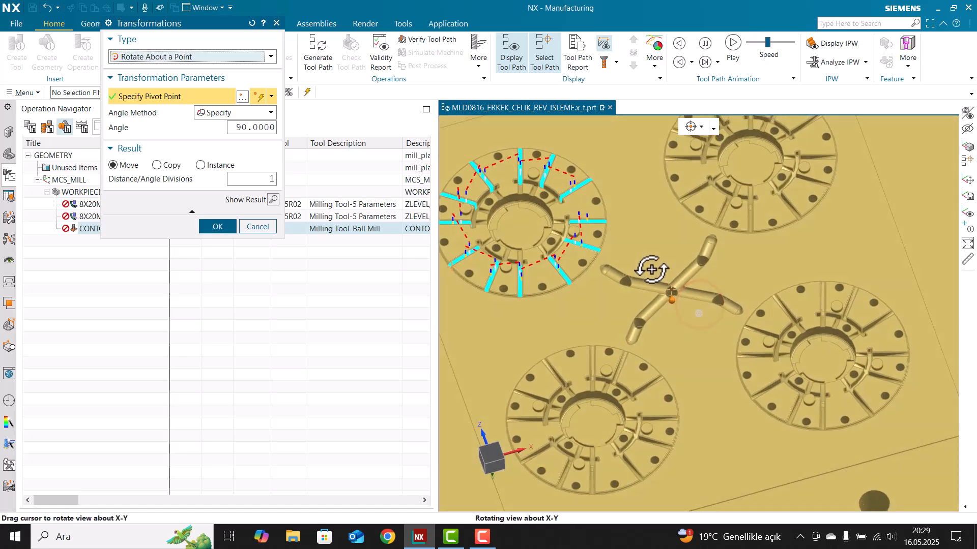
Step: Set the result to Copy with a 90° angle and one division, preview the rotation and undo the preview
{"action": "left_click", "coordinate": [157, 165]}
{"action": "left_click", "coordinate": [252, 127]}
{"action": "left_click", "coordinate": [257, 178]}
{"action": "left_click", "coordinate": [274, 214]}
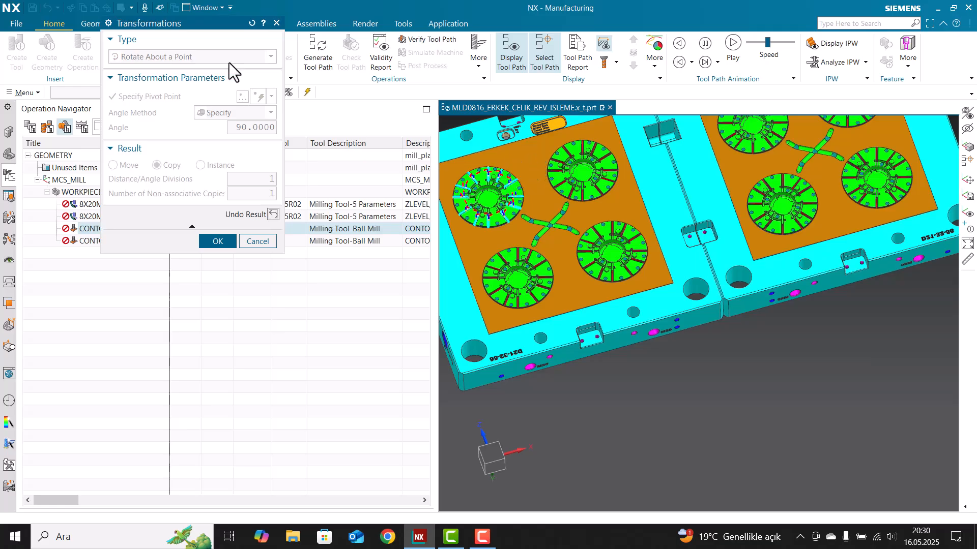
{"action": "left_click_drag", "start_coordinate": [220, 29], "coordinate": [249, 254]}
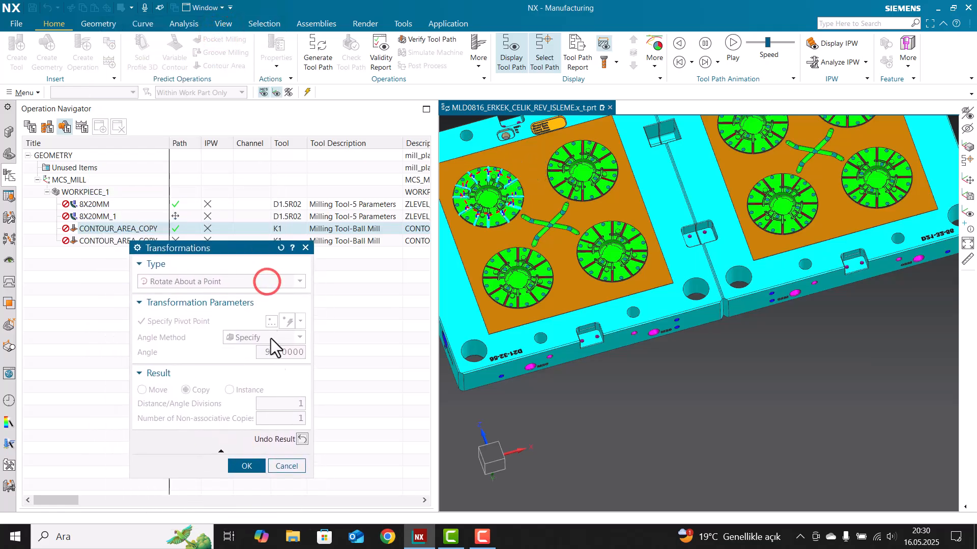
{"action": "left_click", "coordinate": [303, 440]}
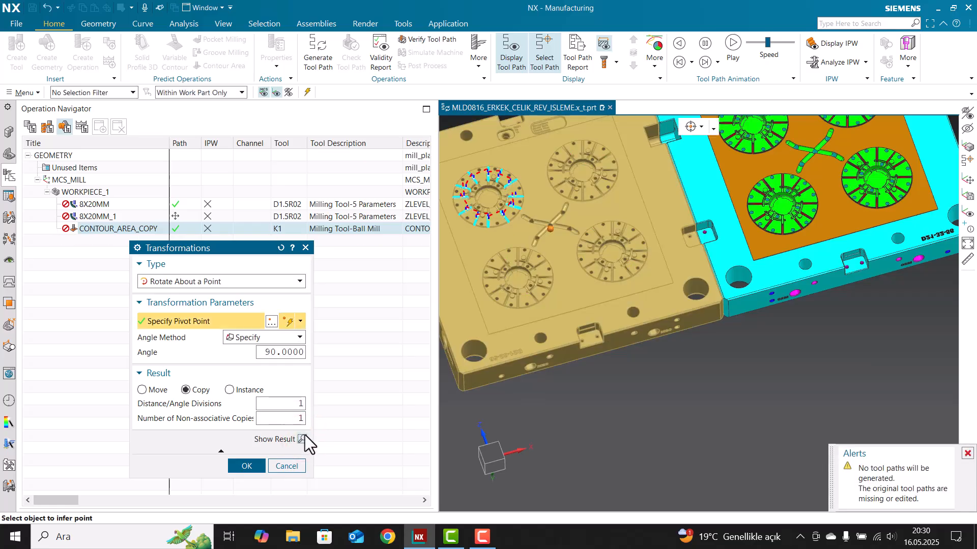
Step: Create the 90° rotated copy of CONTOUR_AREA_COPY and finish the transformation
{"action": "left_click", "coordinate": [303, 439]}
{"action": "left_click", "coordinate": [254, 466]}
{"action": "left_click", "coordinate": [253, 261]}
Step: Examine the tool paths of CONTOUR_AREA_COPY and its rotated copy on the plate
{"action": "left_click", "coordinate": [235, 228]}
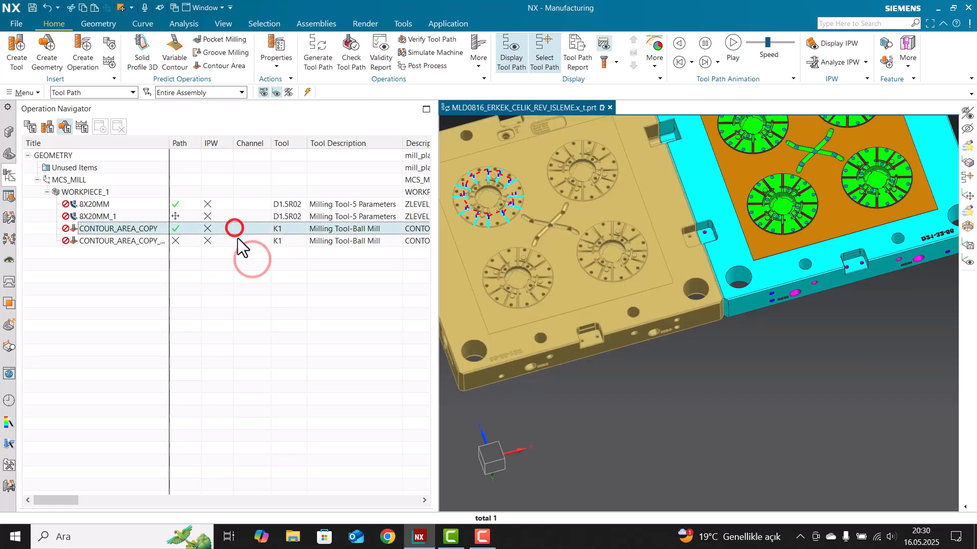
{"action": "left_click", "coordinate": [238, 237]}
{"action": "scroll", "coordinate": [711, 269], "scroll_direction": "down", "scroll_amount": 3}
{"action": "scroll", "coordinate": [617, 234], "scroll_direction": "up", "scroll_amount": 5}
{"action": "mouse_move", "coordinate": [565, 257]}
{"action": "middle_mouse_down"}
{"action": "mouse_move", "coordinate": [571, 270]}
{"action": "mouse_move", "coordinate": [573, 261]}
{"action": "middle_mouse_up"}
{"action": "left_click", "coordinate": [319, 303]}
{"action": "double_click", "coordinate": [270, 242]}
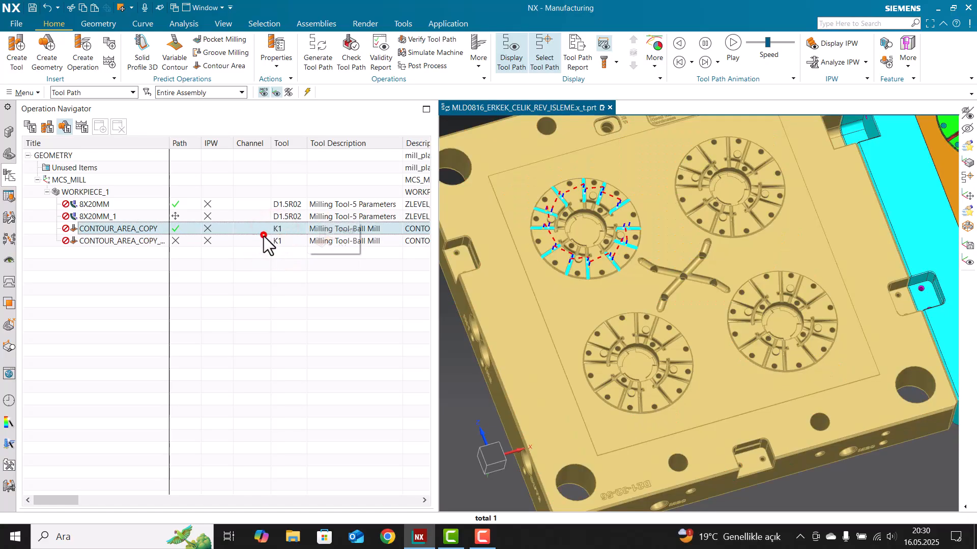
{"action": "left_click", "coordinate": [263, 229]}
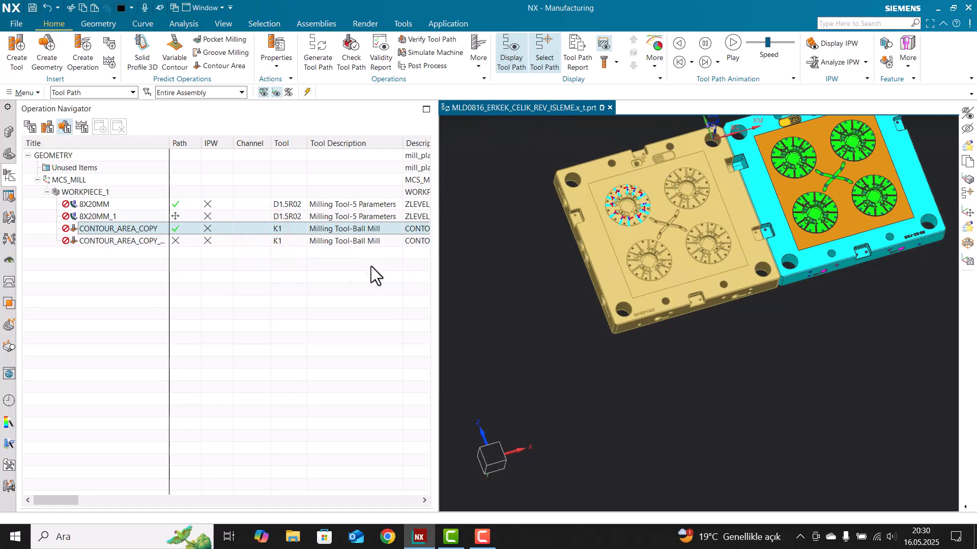
{"action": "left_click", "coordinate": [247, 255]}
{"action": "left_click", "coordinate": [255, 224]}
{"action": "right_click", "coordinate": [252, 233]}
{"action": "left_click", "coordinate": [385, 299]}
Step: Change the background of the graphics view to light grey
{"action": "right_click", "coordinate": [506, 238]}
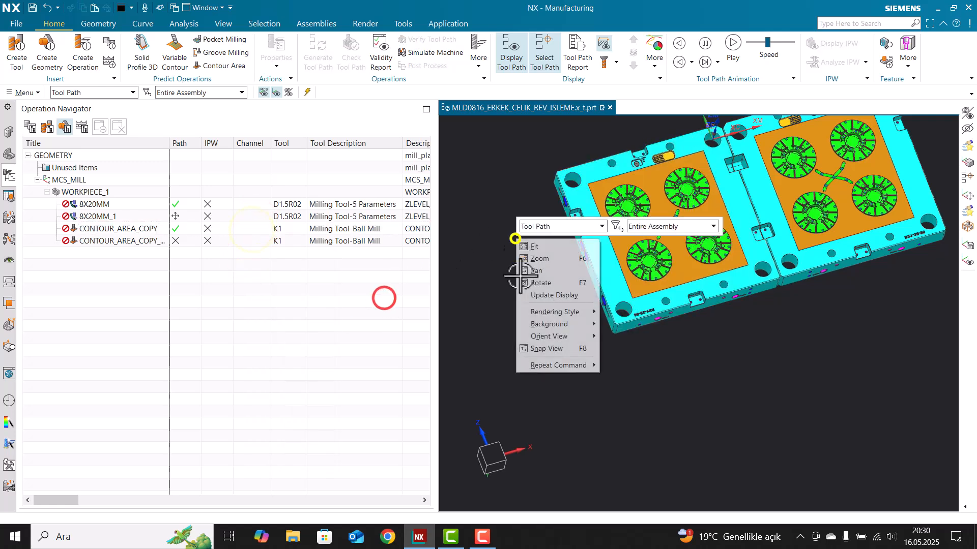
{"action": "left_click", "coordinate": [549, 324]}
{"action": "left_click", "coordinate": [625, 338]}
Step: Generate the tool path of CONTOUR_AREA_COPY and delete its rotated copy
{"action": "left_click", "coordinate": [211, 229]}
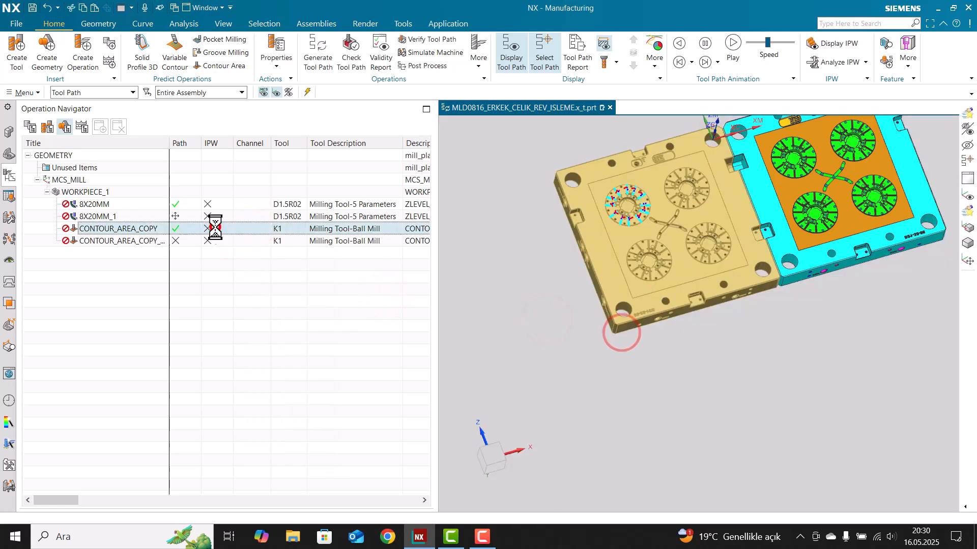
{"action": "right_click", "coordinate": [214, 229]}
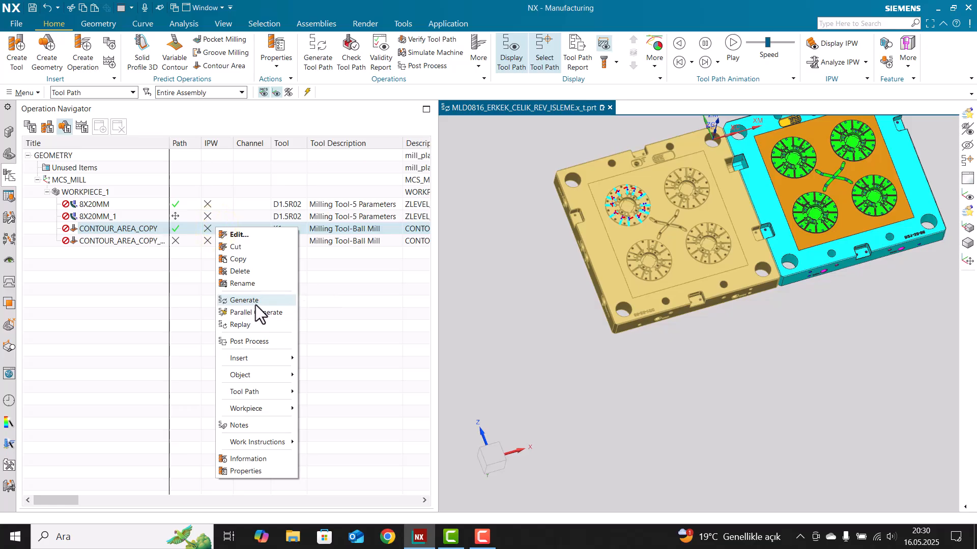
{"action": "left_click", "coordinate": [257, 304]}
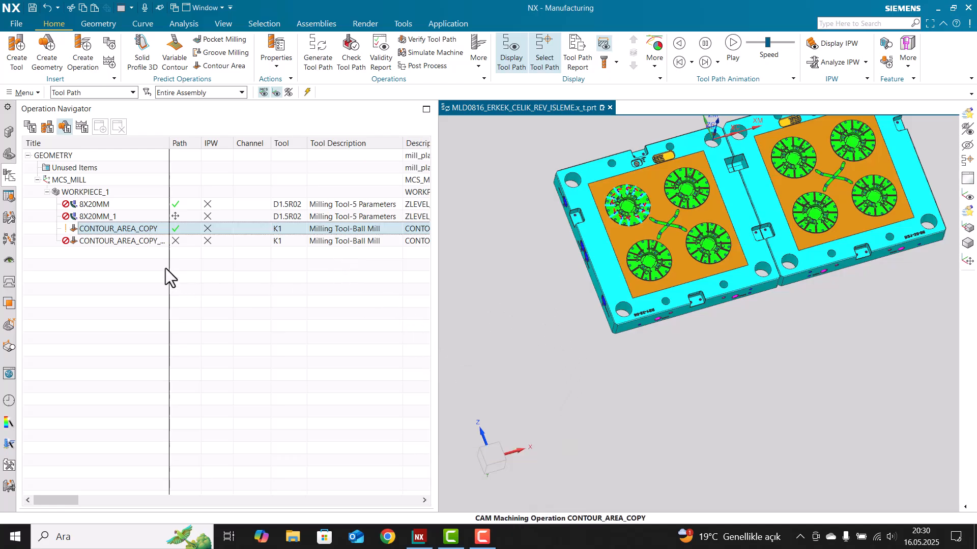
{"action": "right_click", "coordinate": [181, 241]}
{"action": "left_click", "coordinate": [219, 289]}
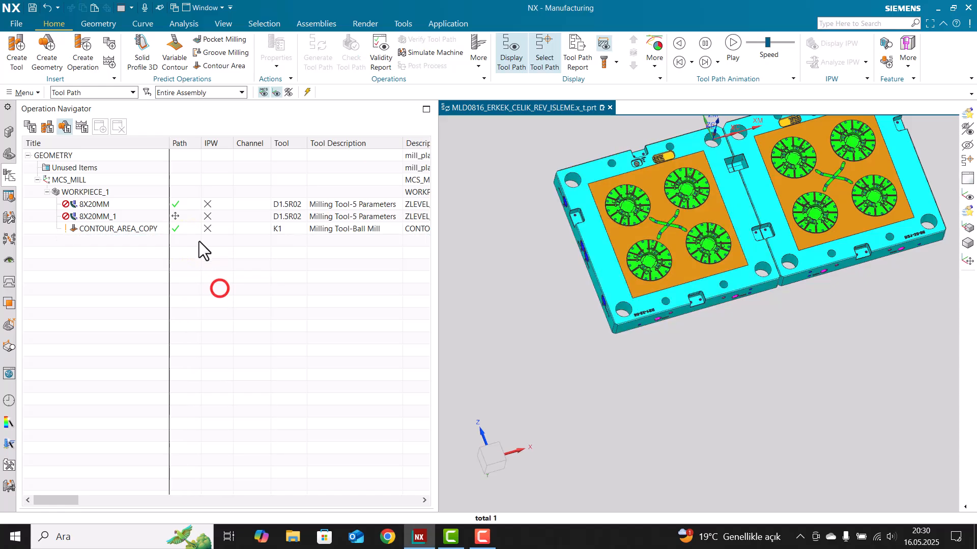
Step: Start the Transform command on the CONTOUR_AREA_COPY tool path
{"action": "right_click", "coordinate": [198, 230]}
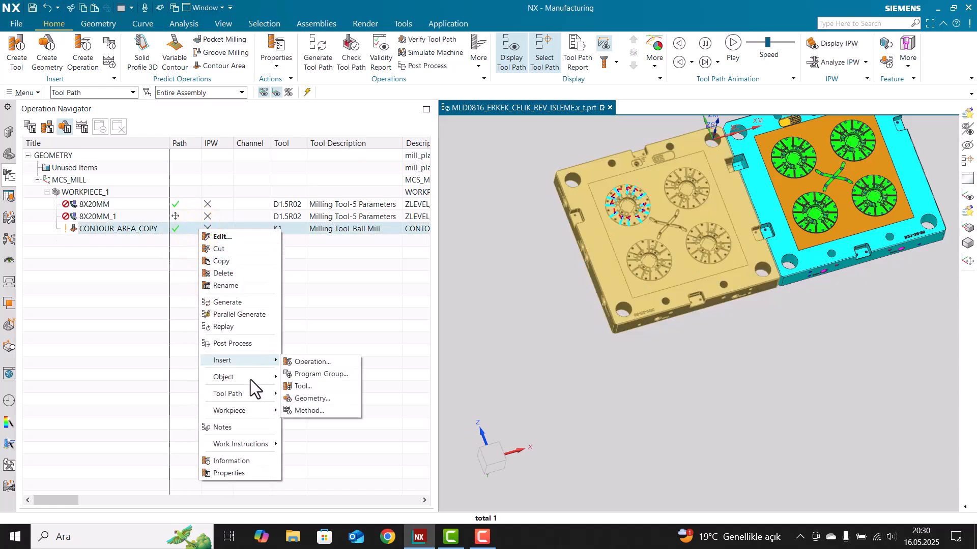
{"action": "mouse_move", "coordinate": [252, 380]}
{"action": "left_click", "coordinate": [318, 325]}
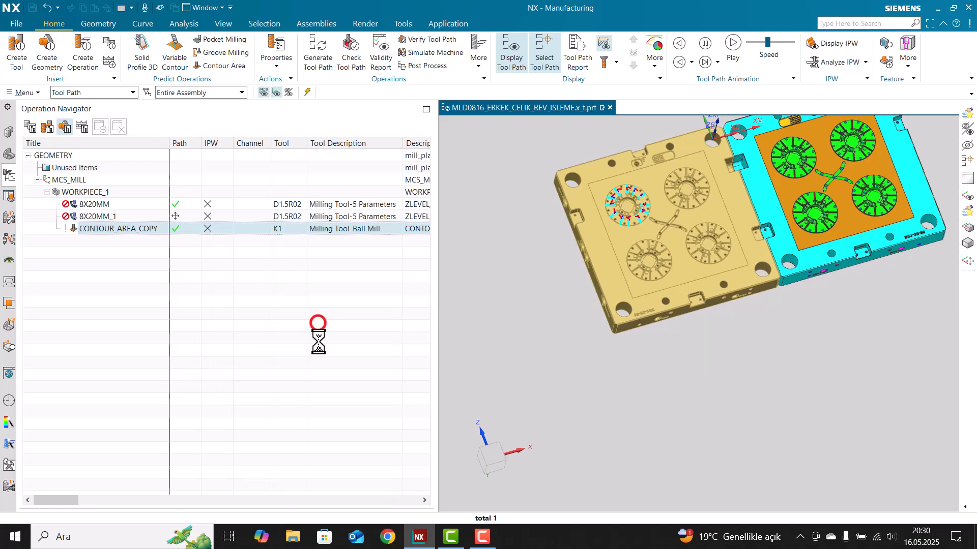
Step: Change the transformation type to Translate, preview a copy offset by 50 in XC, and undo the preview
{"action": "left_click", "coordinate": [179, 281]}
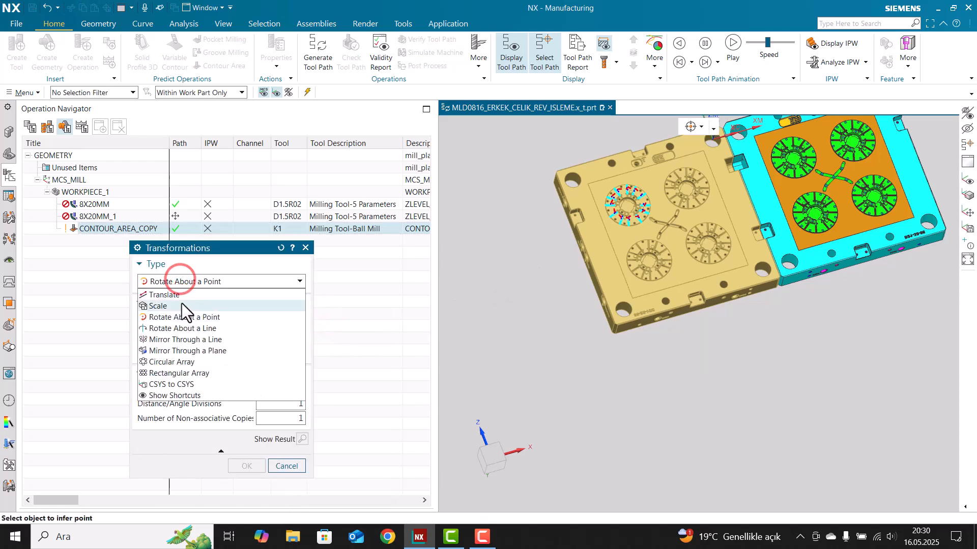
{"action": "left_click", "coordinate": [184, 295]}
{"action": "left_click_drag", "start_coordinate": [209, 249], "coordinate": [218, 151]}
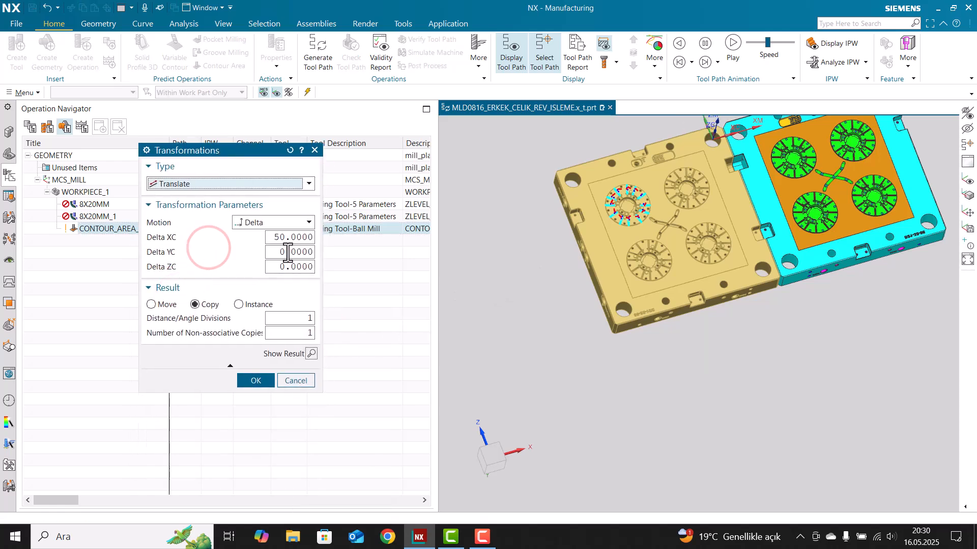
{"action": "left_click", "coordinate": [285, 239]}
{"action": "left_click", "coordinate": [312, 353]}
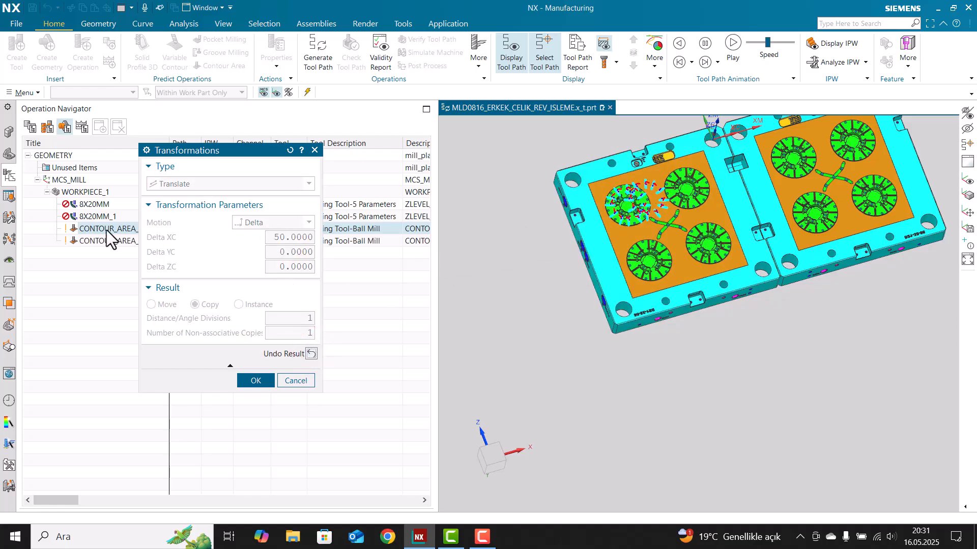
{"action": "left_click", "coordinate": [312, 353]}
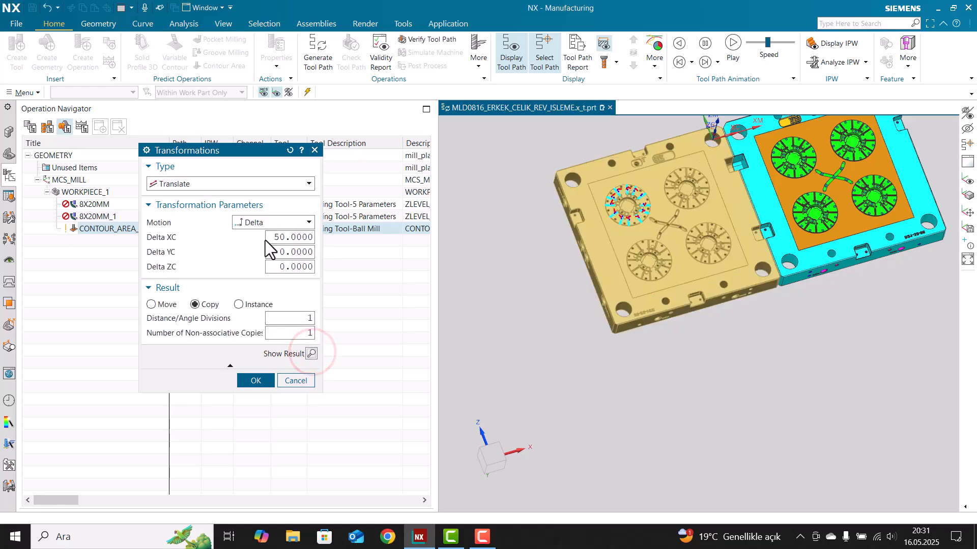
Step: Set both Delta XC and Delta YC to -100, preview the translated tool path copy, and undo the preview
{"action": "left_click", "coordinate": [269, 237]}
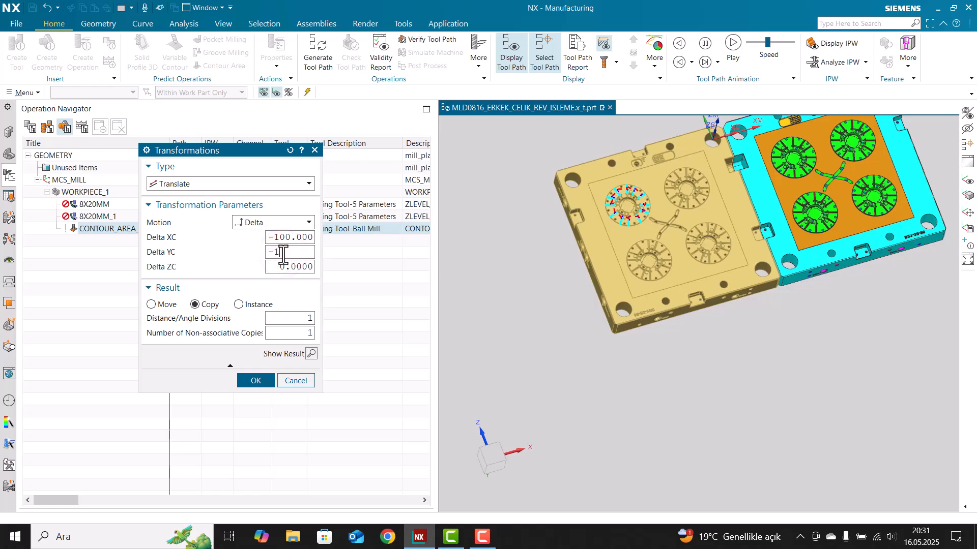
{"action": "left_click", "coordinate": [312, 353]}
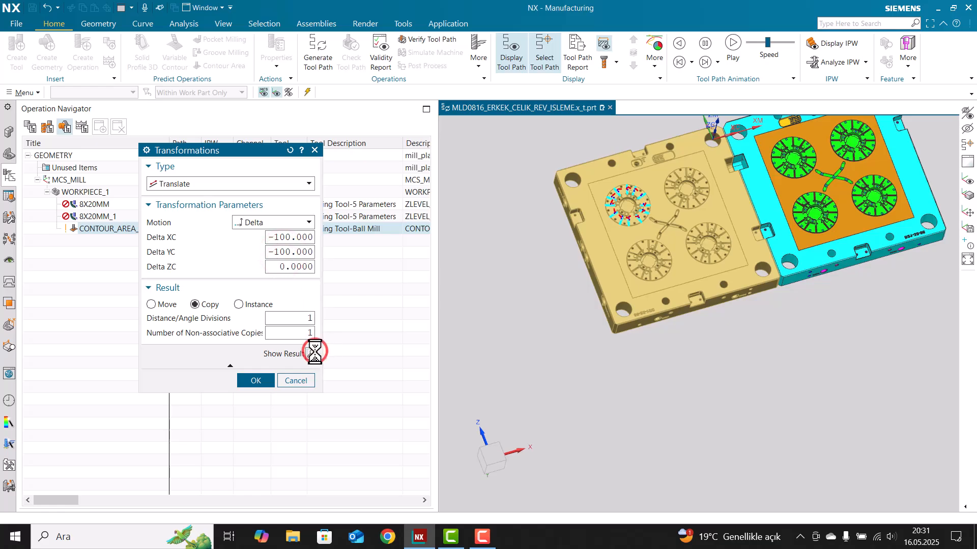
{"action": "scroll", "coordinate": [555, 248], "scroll_direction": "up", "scroll_amount": 3}
{"action": "middle_click_drag", "start_coordinate": [590, 239], "coordinate": [582, 211]}
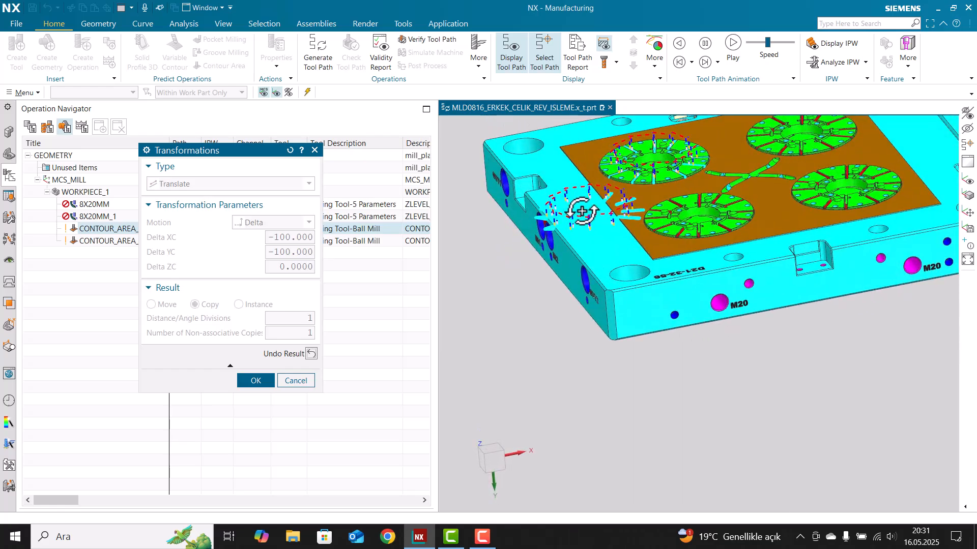
{"action": "left_click", "coordinate": [311, 353]}
Step: Set Delta XC to -500, preview where the translated tool path copy lies relative to the plate, and undo the preview
{"action": "triple_click", "coordinate": [286, 237]}
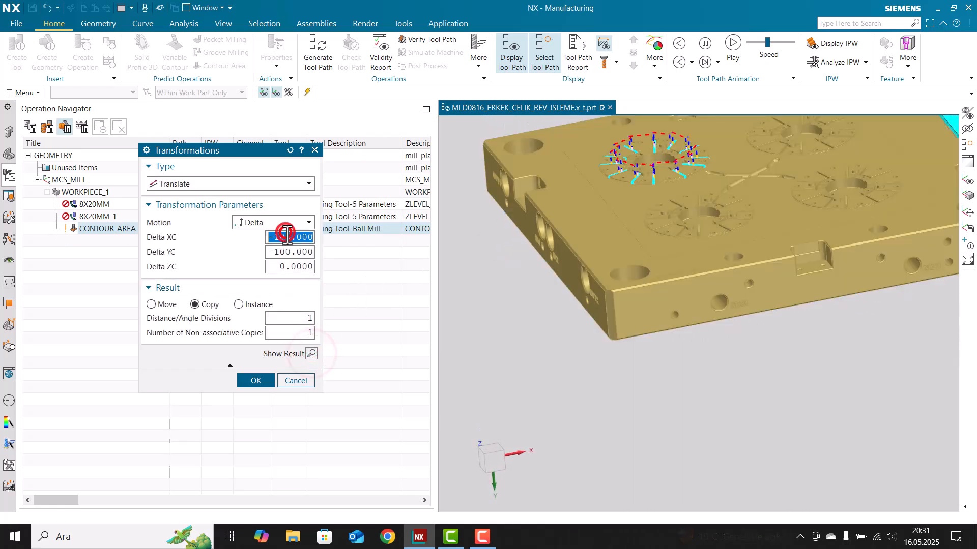
{"action": "type", "text": "-50"}
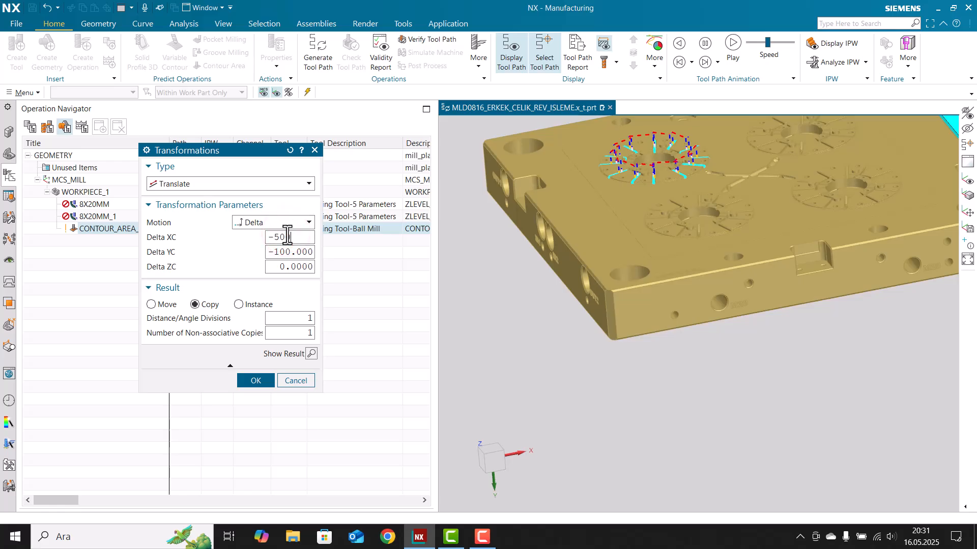
{"action": "type", "text": "0"}
{"action": "left_click", "coordinate": [311, 353]}
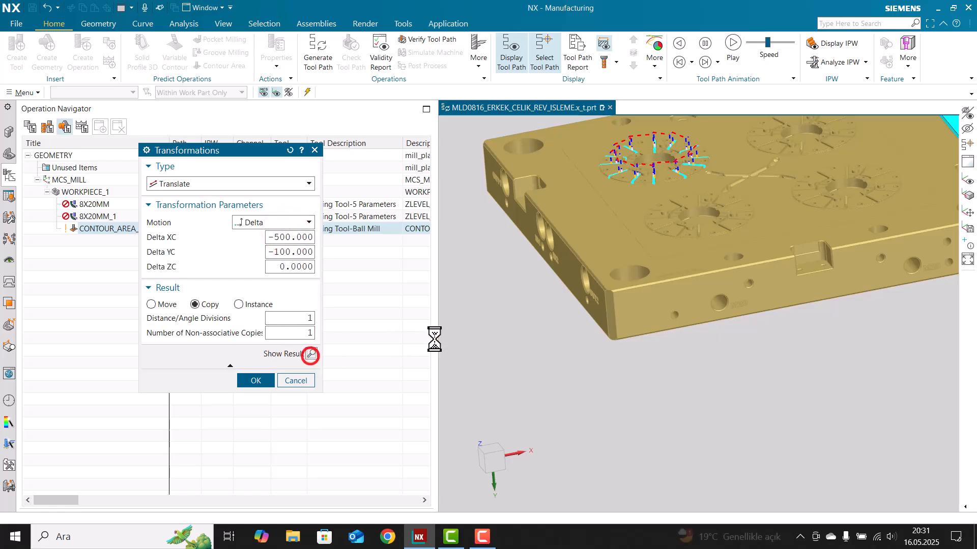
{"action": "scroll", "coordinate": [462, 291], "scroll_direction": "up", "scroll_amount": 6}
{"action": "middle_click_drag", "start_coordinate": [509, 268], "coordinate": [519, 292]}
{"action": "scroll", "coordinate": [473, 269], "scroll_direction": "down", "scroll_amount": 4}
{"action": "scroll", "coordinate": [515, 232], "scroll_direction": "down", "scroll_amount": 2}
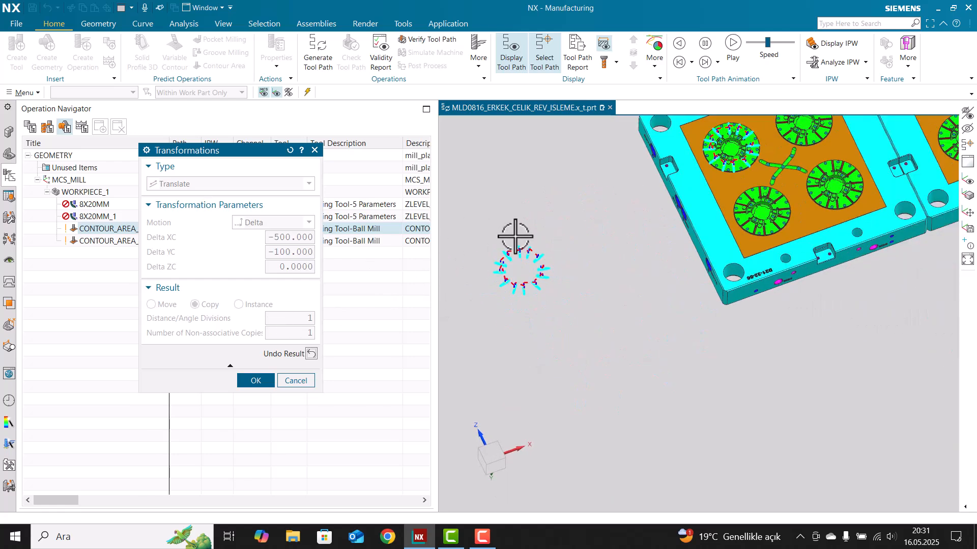
{"action": "left_click", "coordinate": [295, 267]}
{"action": "left_click", "coordinate": [310, 354]}
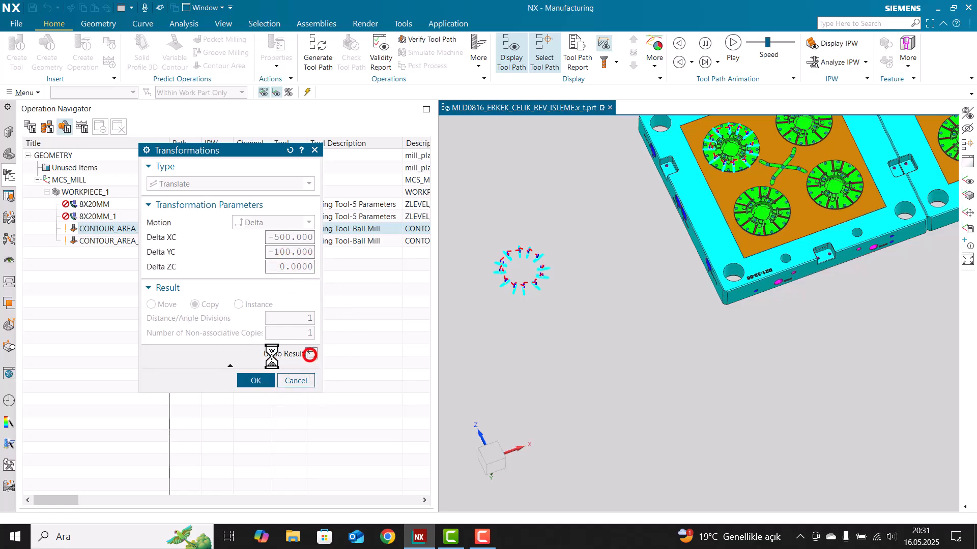
Step: Change the transformation type to Rotate About a Point and activate the pivot point selection
{"action": "left_click", "coordinate": [219, 185]}
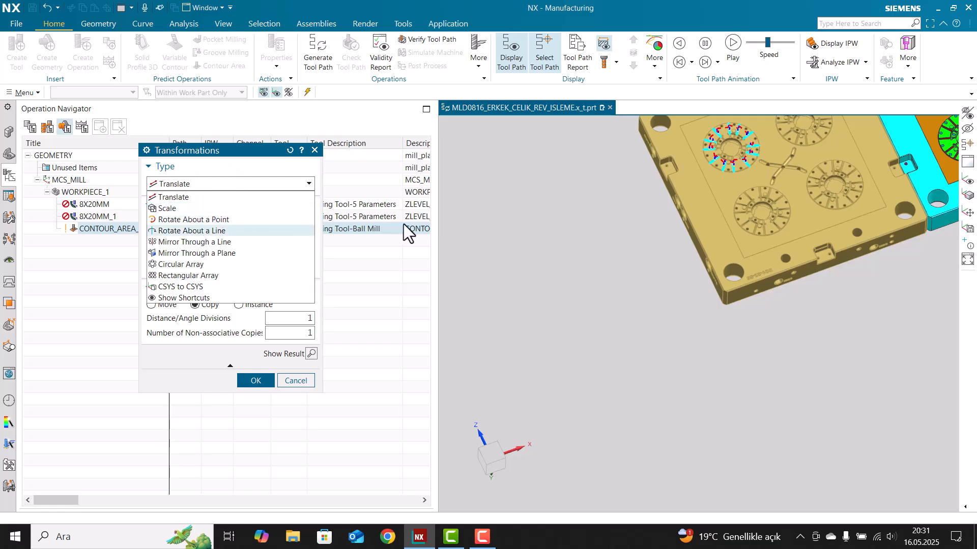
{"action": "left_click", "coordinate": [202, 219]}
{"action": "scroll", "coordinate": [595, 262], "scroll_direction": "down", "scroll_amount": 3}
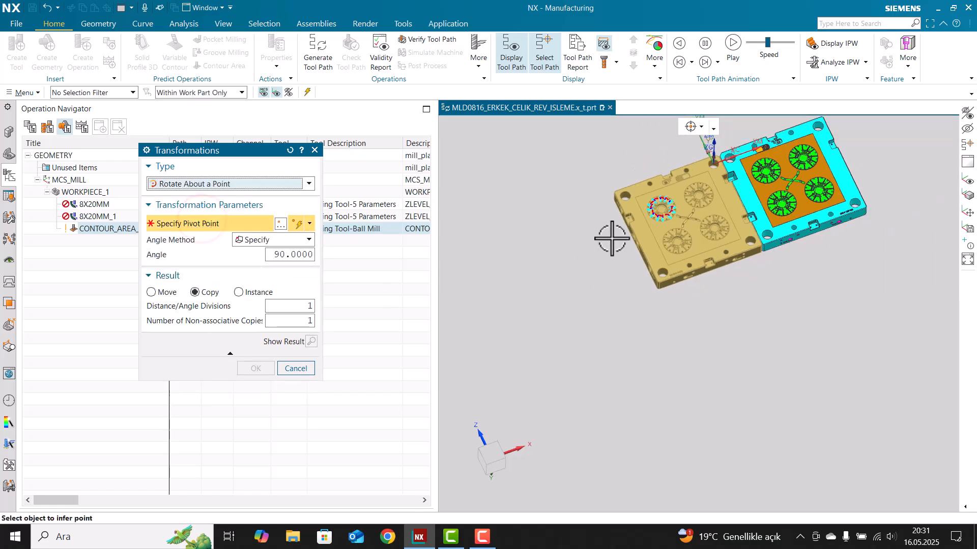
{"action": "scroll", "coordinate": [632, 176], "scroll_direction": "up", "scroll_amount": 4}
{"action": "scroll", "coordinate": [570, 269], "scroll_direction": "down", "scroll_amount": 3}
{"action": "left_click", "coordinate": [217, 184]}
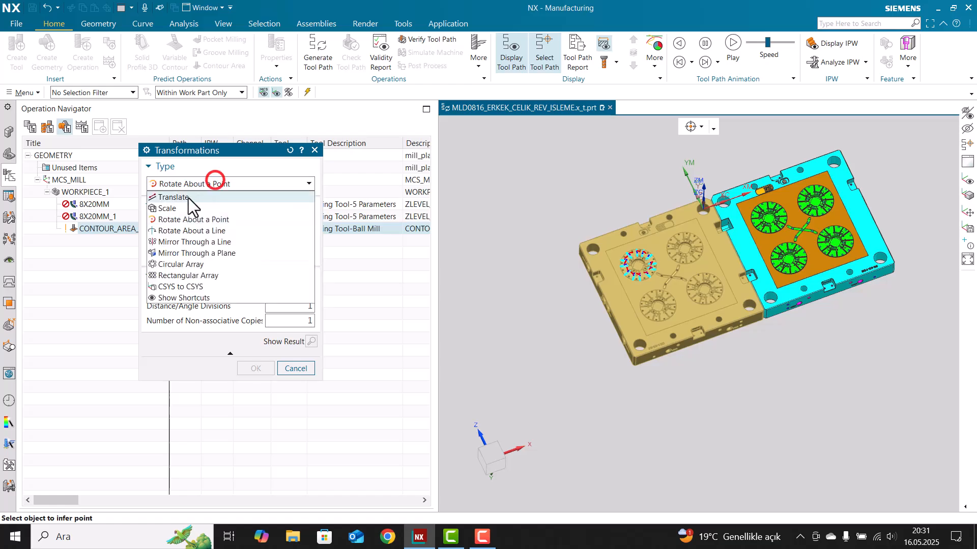
{"action": "left_click", "coordinate": [187, 222]}
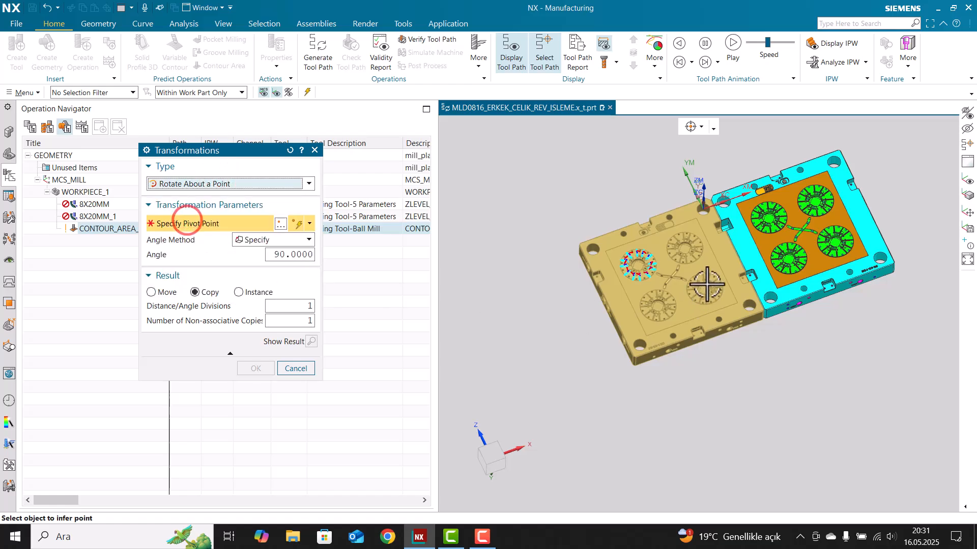
Step: Set the pivot point at the center of the round hole where the crossed runner channels meet between the four cavities
{"action": "scroll", "coordinate": [672, 275], "scroll_direction": "up", "scroll_amount": 8}
{"action": "scroll", "coordinate": [720, 314], "scroll_direction": "down", "scroll_amount": 8}
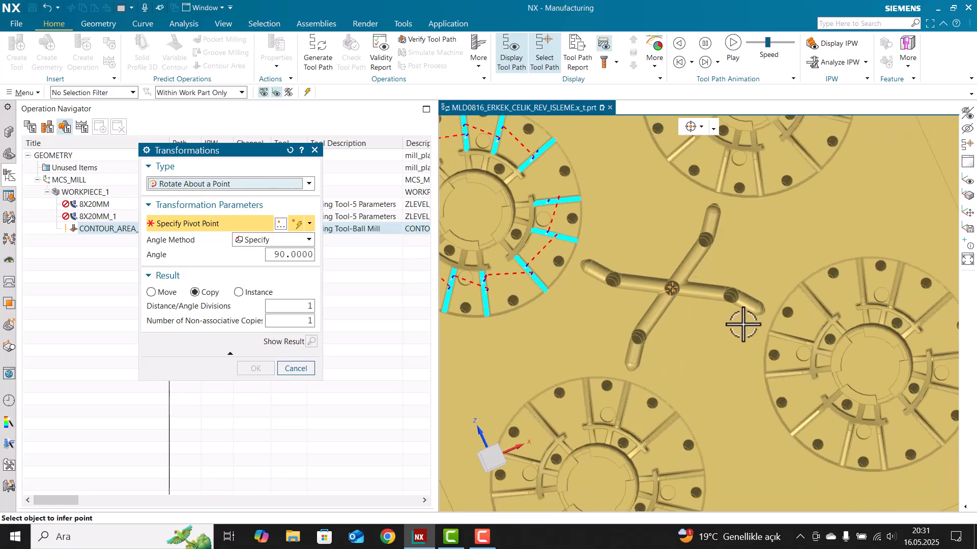
{"action": "scroll", "coordinate": [670, 285], "scroll_direction": "up", "scroll_amount": 5}
{"action": "left_click", "coordinate": [664, 276]}
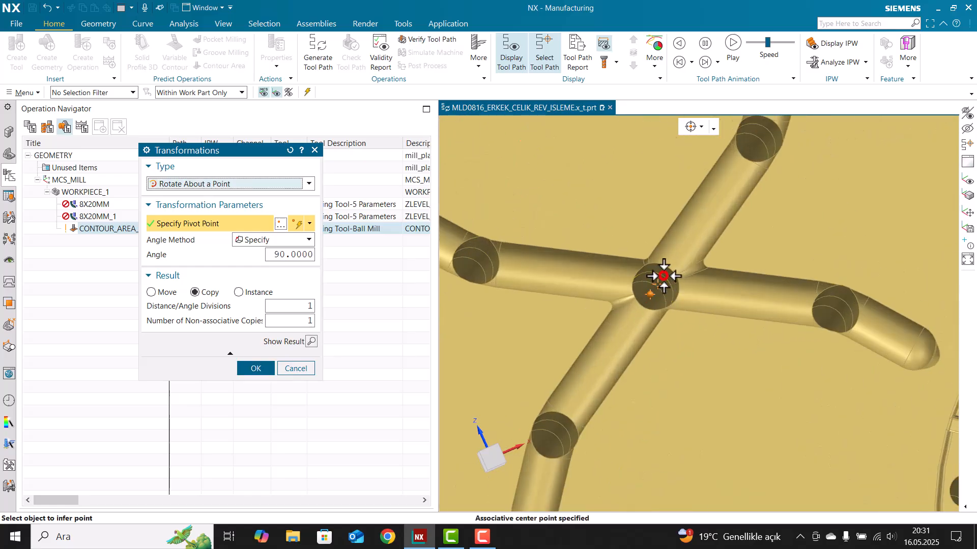
{"action": "scroll", "coordinate": [666, 278], "scroll_direction": "down", "scroll_amount": 6}
{"action": "scroll", "coordinate": [728, 239], "scroll_direction": "down", "scroll_amount": 1}
{"action": "middle_click_drag", "start_coordinate": [727, 239], "coordinate": [720, 217]}
{"action": "scroll", "coordinate": [719, 218], "scroll_direction": "up", "scroll_amount": 1}
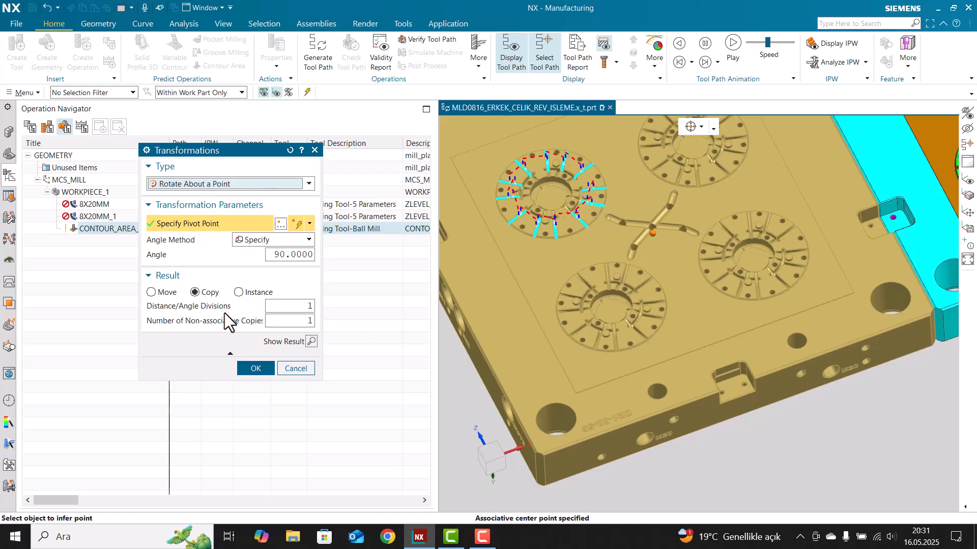
Step: Set the distance/angle divisions to 2 with Copy as the result, preview the rotated tool path, and undo the preview
{"action": "left_click", "coordinate": [195, 292]}
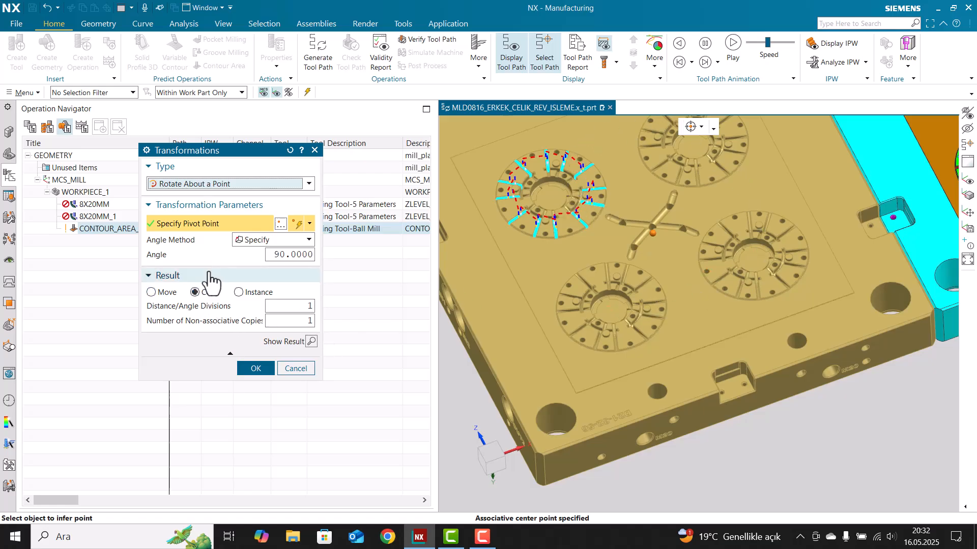
{"action": "left_click", "coordinate": [294, 307]}
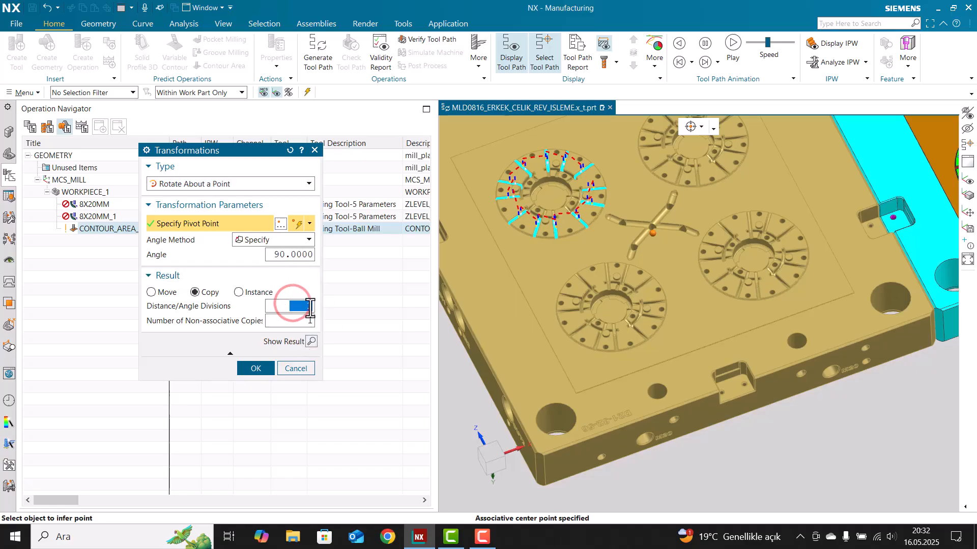
{"action": "left_click", "coordinate": [311, 340]}
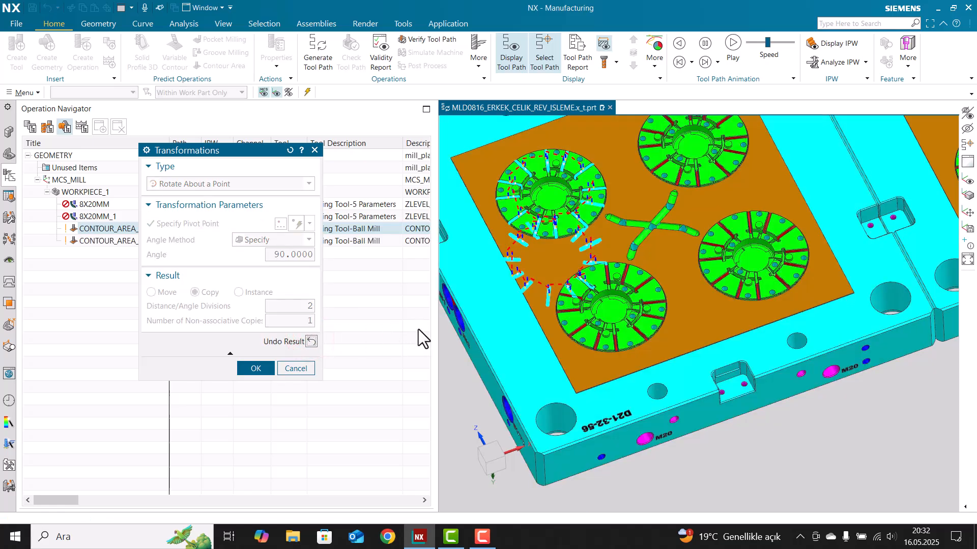
{"action": "left_click", "coordinate": [311, 341]}
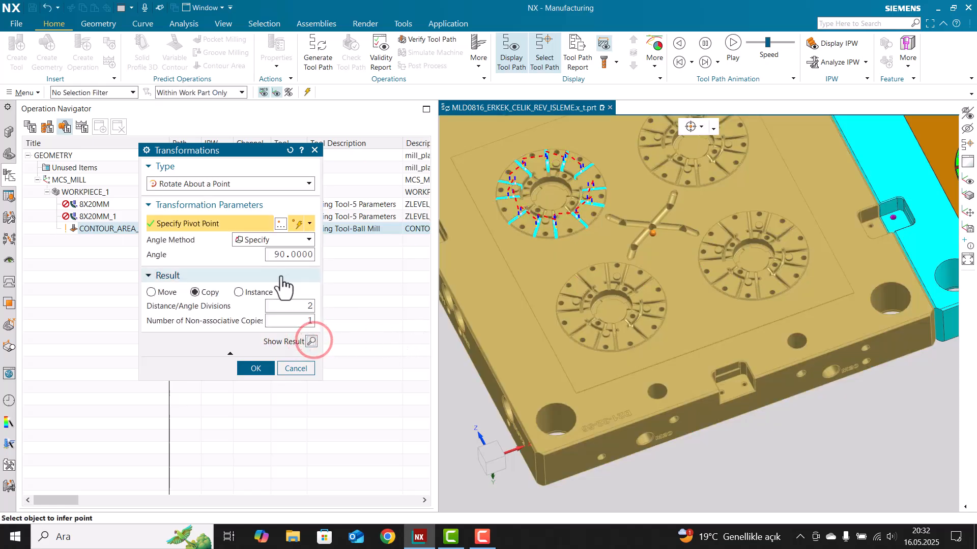
Step: Set the distance/angle divisions to 1, preview the 90° rotated copy, and undo the preview
{"action": "left_click", "coordinate": [277, 255]}
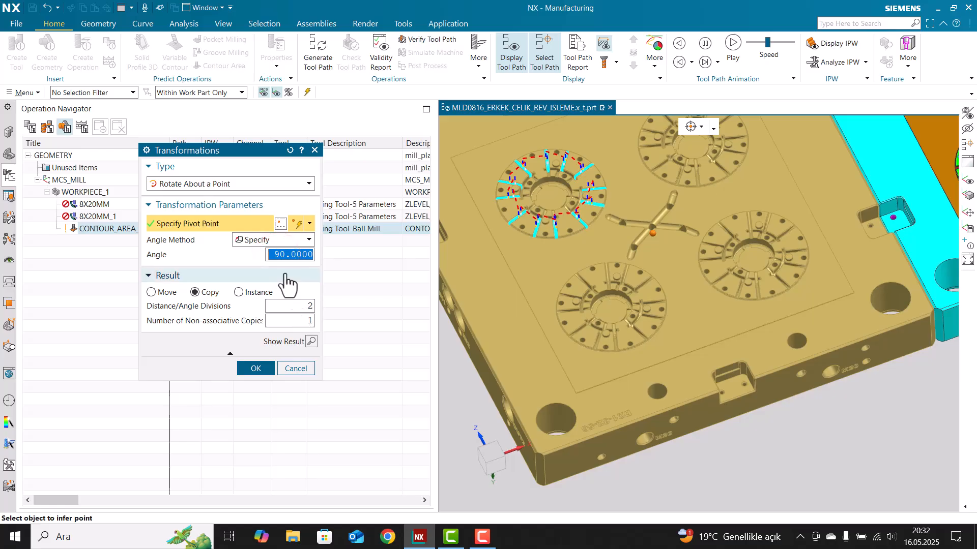
{"action": "left_click", "coordinate": [295, 305]}
{"action": "type", "text": "1"}
{"action": "left_click", "coordinate": [312, 341]}
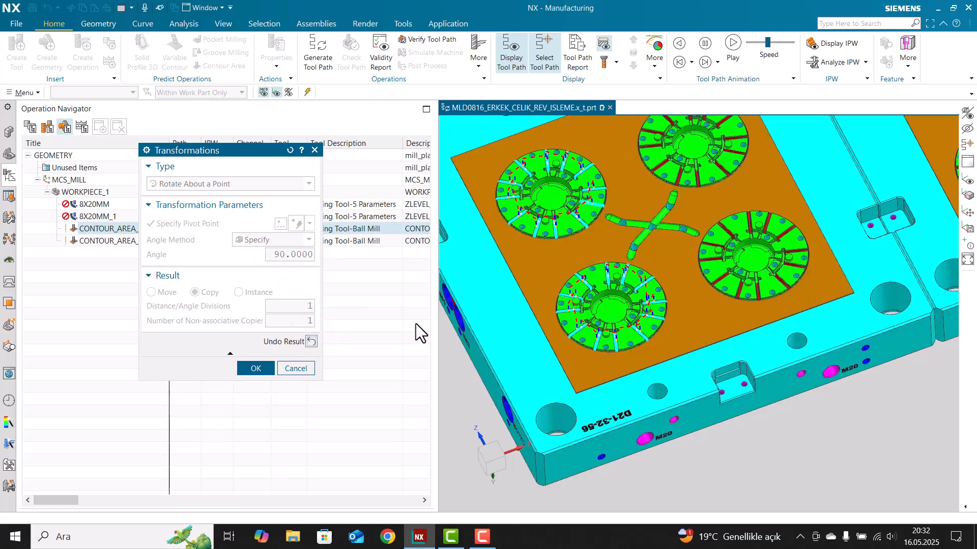
{"action": "left_click", "coordinate": [311, 341]}
Step: Set the number of non-associative copies to 3, check the rotated tool paths on the other cavities, and finish the transformation
{"action": "double_click", "coordinate": [295, 320]}
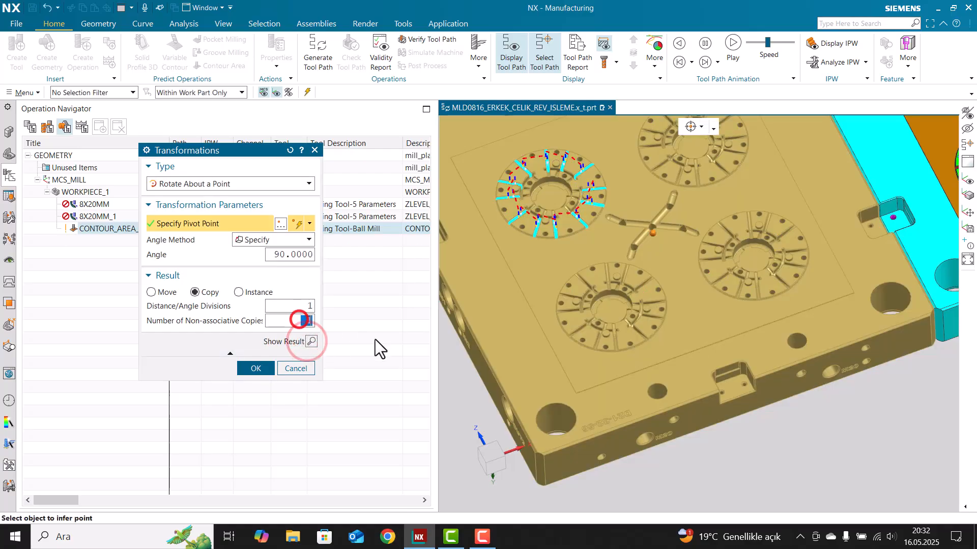
{"action": "type", "text": "3"}
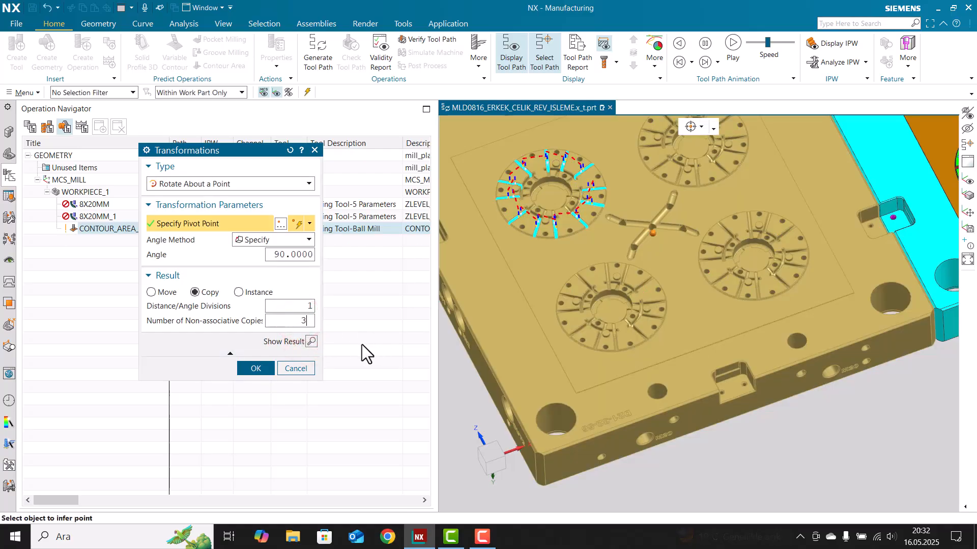
{"action": "left_click", "coordinate": [311, 342]}
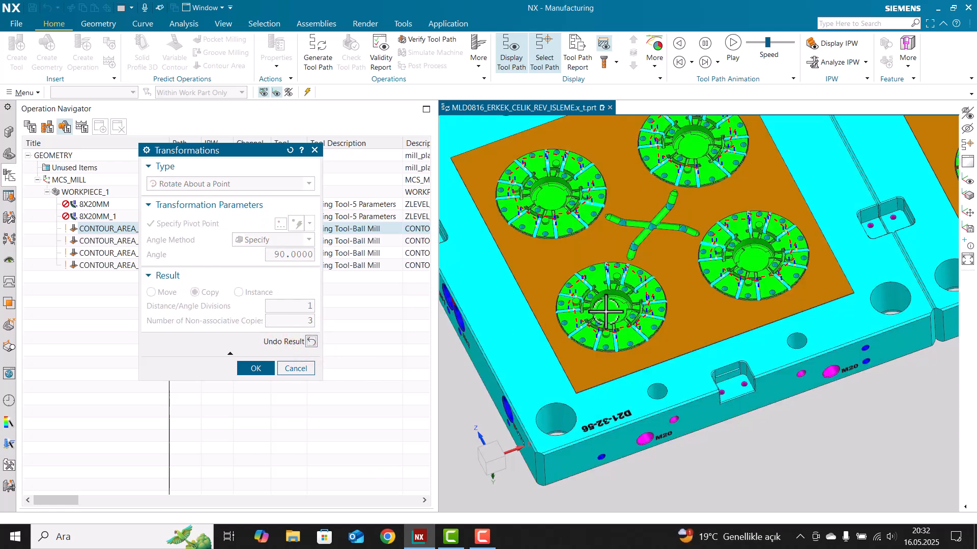
{"action": "scroll", "coordinate": [603, 314], "scroll_direction": "down", "scroll_amount": 4}
{"action": "middle_click_drag", "start_coordinate": [604, 312], "coordinate": [624, 290]}
{"action": "scroll", "coordinate": [608, 289], "scroll_direction": "up", "scroll_amount": 4}
{"action": "scroll", "coordinate": [608, 289], "scroll_direction": "up", "scroll_amount": 3}
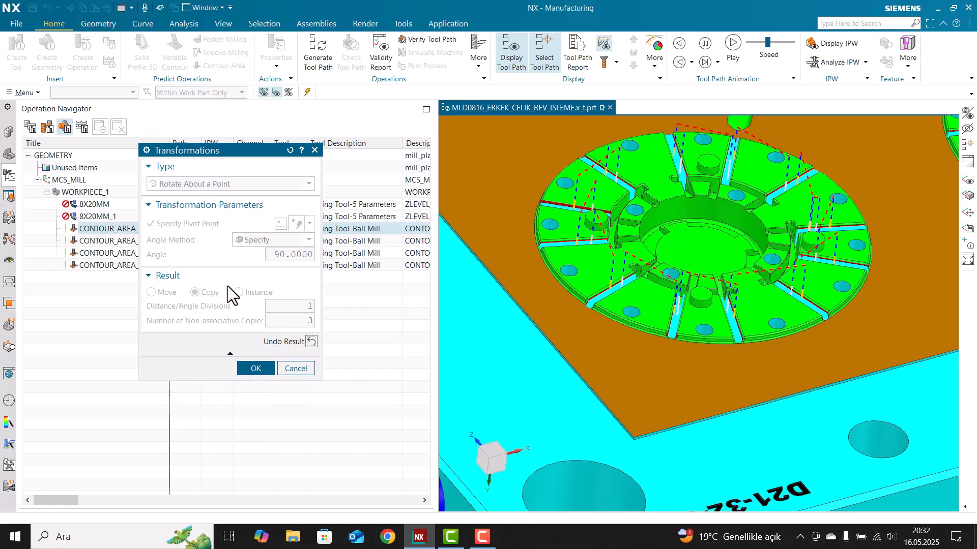
{"action": "left_click", "coordinate": [256, 368]}
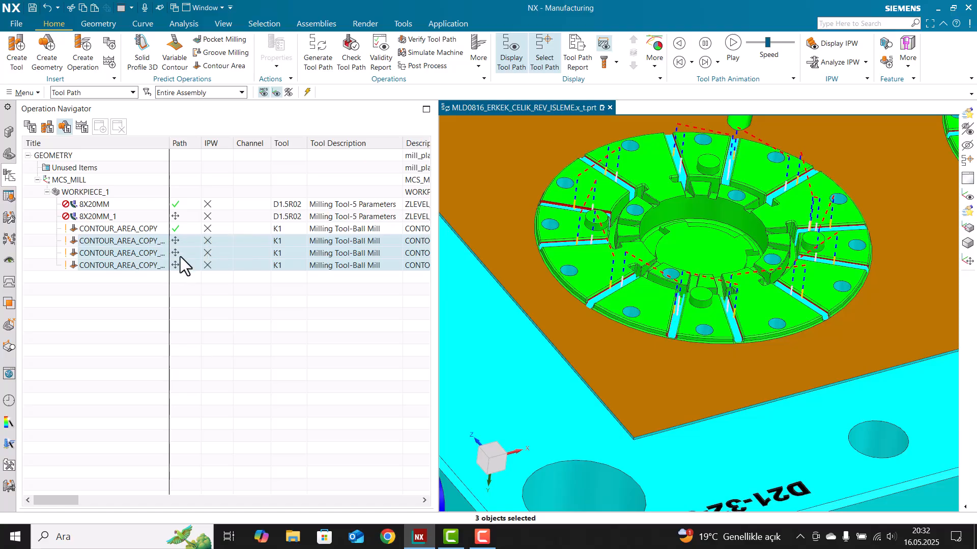
Step: Examine the tool path of the first rotated copy of CONTOUR_AREA_COPY on its cavity and clear the selection
{"action": "left_click", "coordinate": [198, 286]}
{"action": "left_click", "coordinate": [182, 241]}
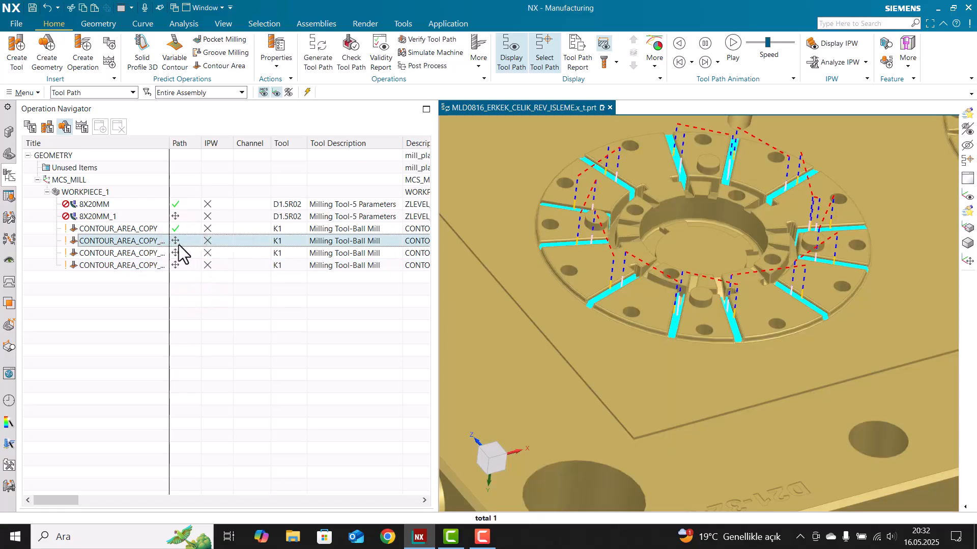
{"action": "scroll", "coordinate": [689, 259], "scroll_direction": "down", "scroll_amount": 1}
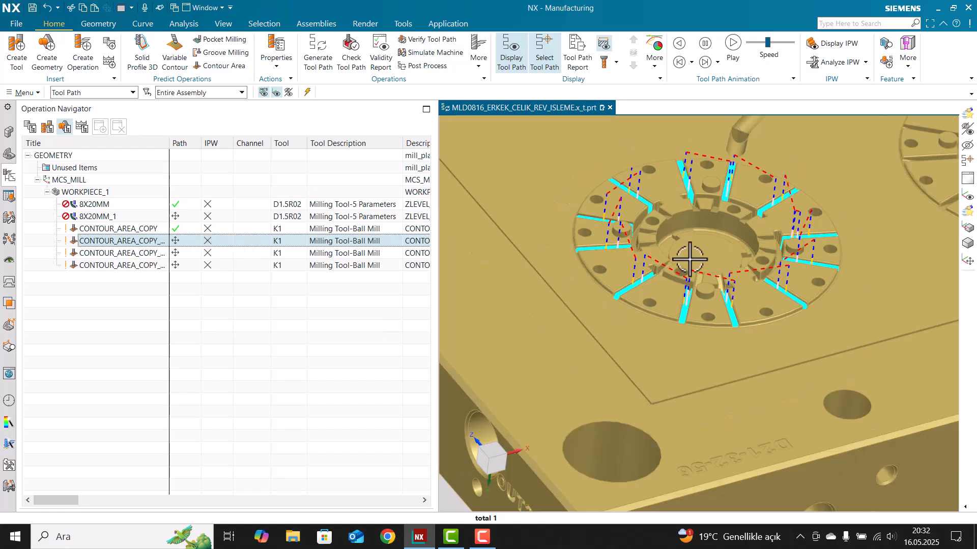
{"action": "left_click", "coordinate": [292, 298]}
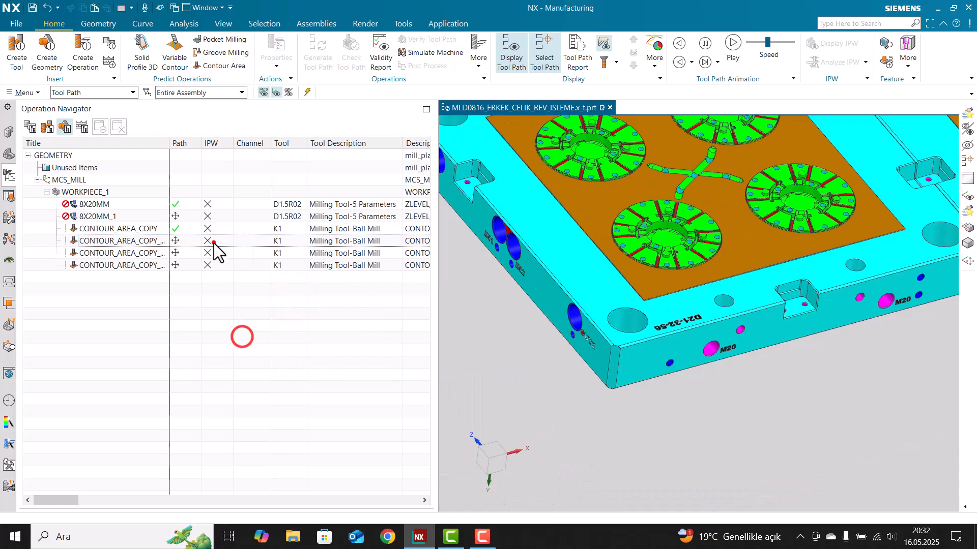
Step: Display the tool paths of the three rotated CONTOUR_AREA_COPY copies one after another on their cavities
{"action": "left_click", "coordinate": [214, 242]}
{"action": "left_click", "coordinate": [249, 253]}
{"action": "left_click", "coordinate": [264, 262]}
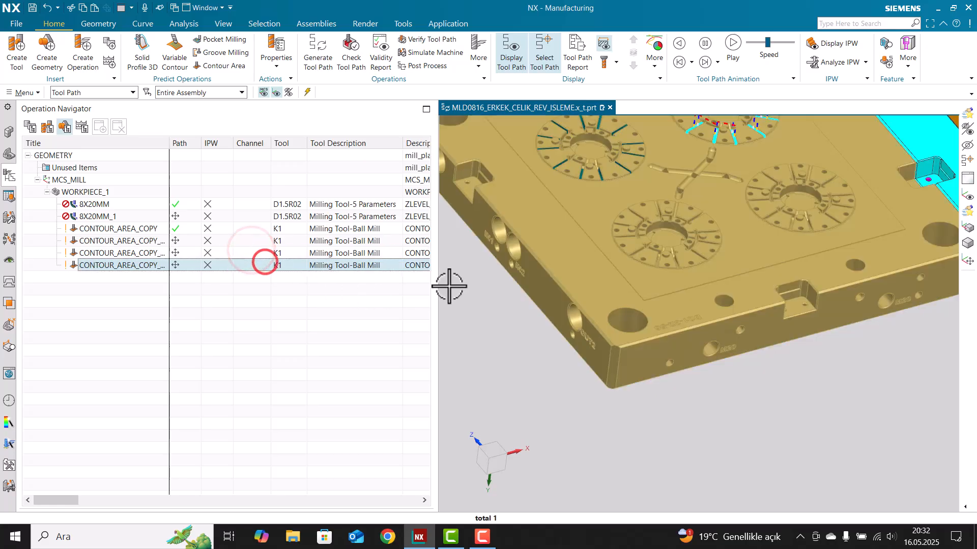
Step: Review the transformation types available for CONTOUR_AREA_COPY and leave the transformation without applying one
{"action": "left_click", "coordinate": [185, 233]}
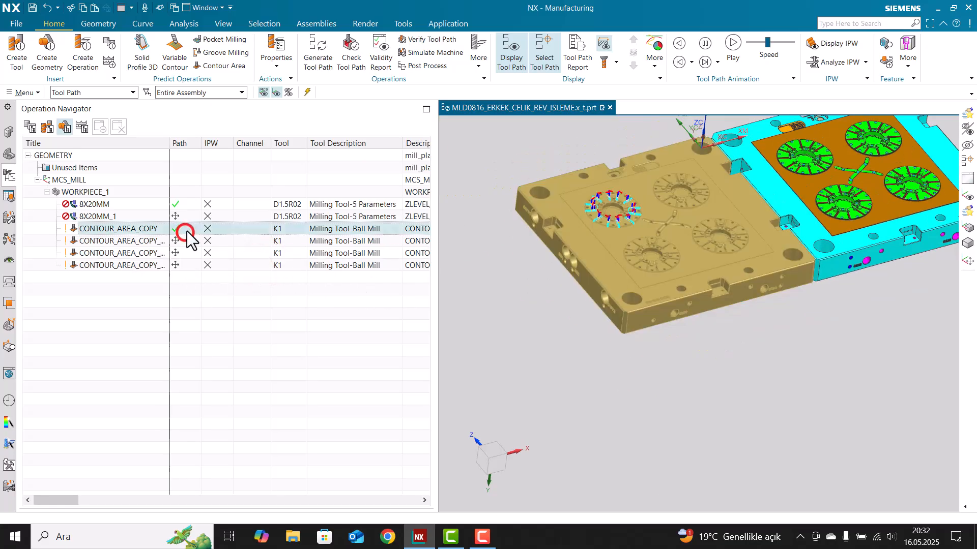
{"action": "right_click", "coordinate": [188, 234]}
{"action": "left_click", "coordinate": [219, 395]}
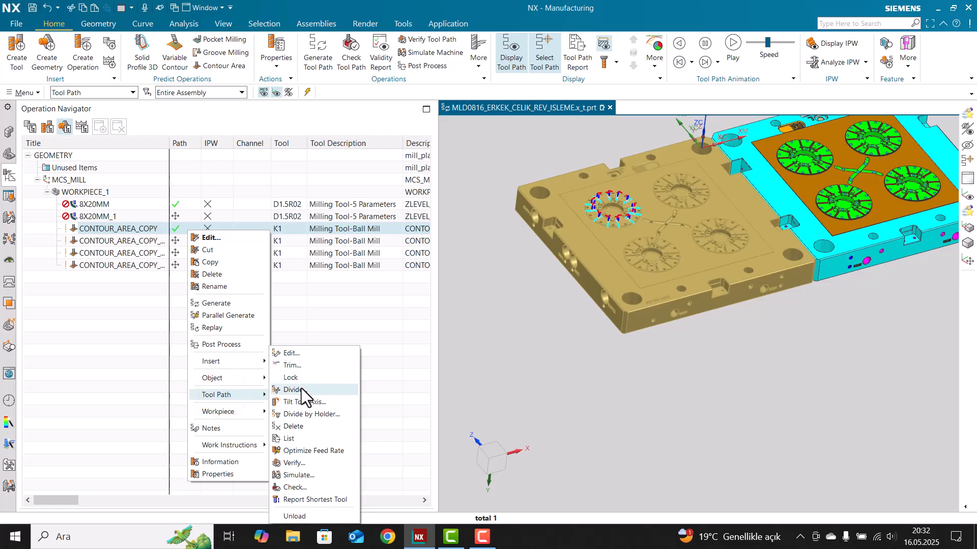
{"action": "left_click", "coordinate": [234, 379]}
{"action": "left_click", "coordinate": [294, 327]}
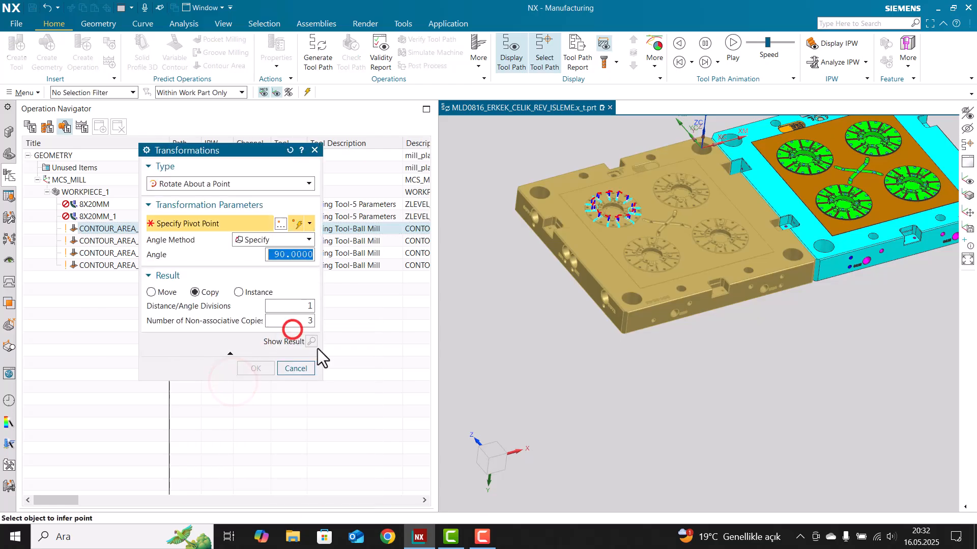
{"action": "left_click", "coordinate": [233, 184]}
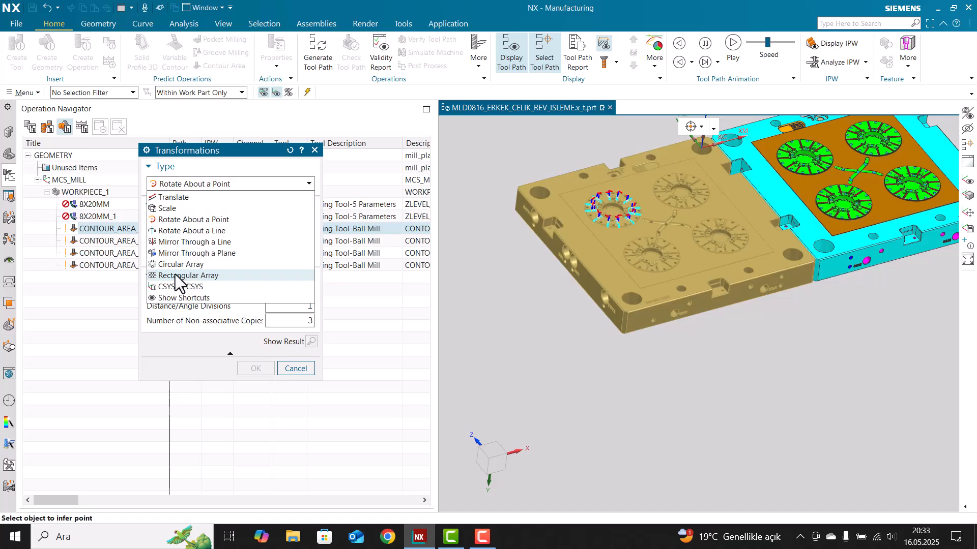
{"action": "left_click", "coordinate": [288, 366]}
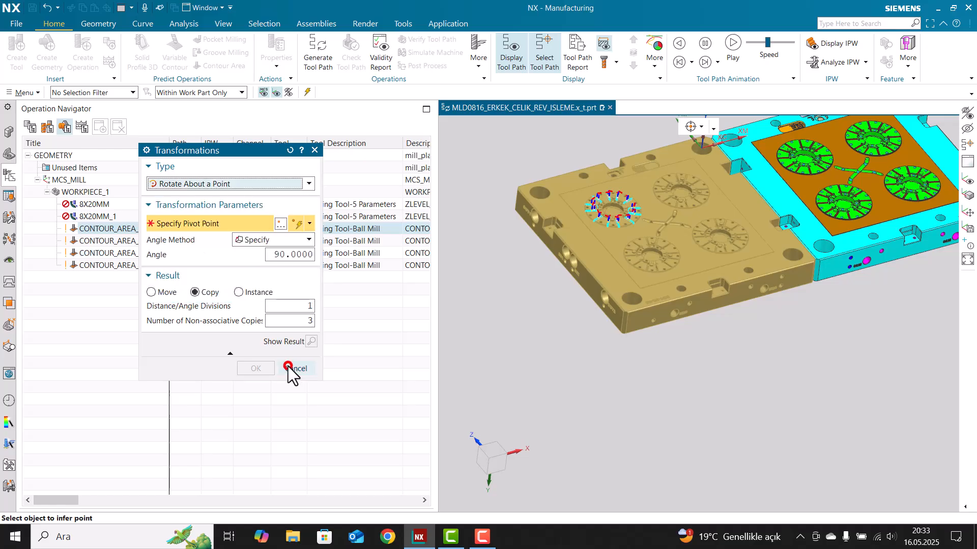
Step: Widen the Operation Navigator and select CONTOUR_AREA_COPY together with its three rotated copies
{"action": "left_click", "coordinate": [436, 285]}
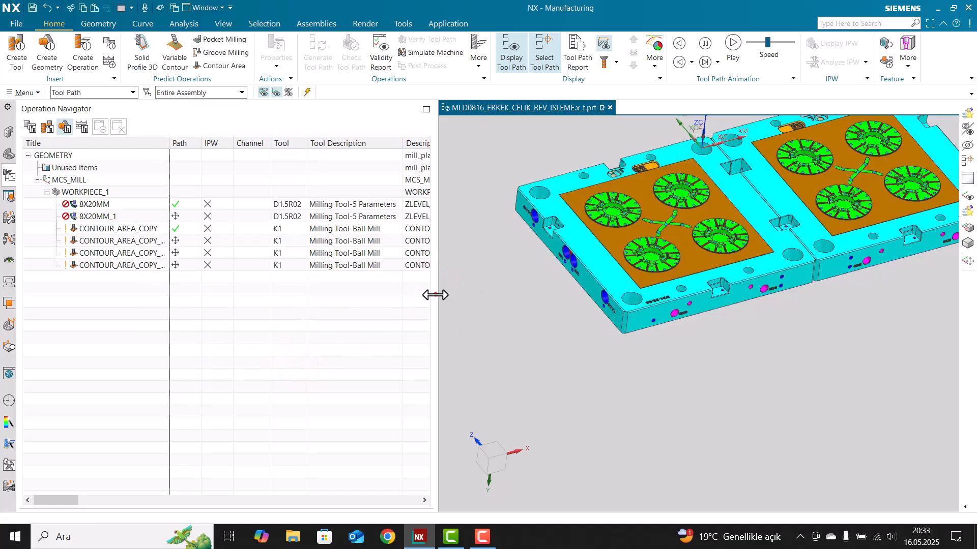
{"action": "double_click", "coordinate": [435, 295]}
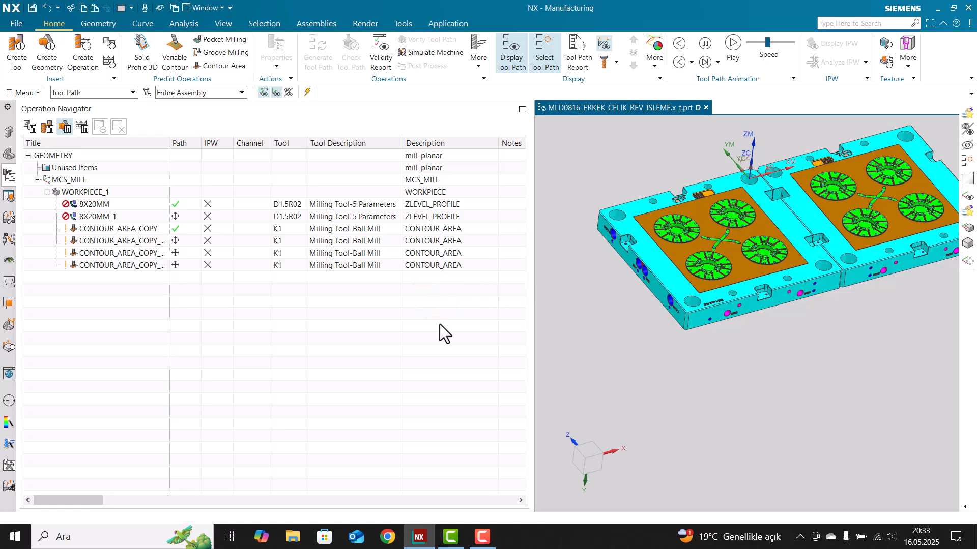
{"action": "left_click", "coordinate": [379, 267]}
{"action": "left_click", "coordinate": [375, 254], "text": "ctrl"}
{"action": "left_click", "coordinate": [364, 284]}
{"action": "left_click", "coordinate": [360, 244]}
{"action": "left_click", "coordinate": [362, 254], "text": "ctrl"}
{"action": "left_click", "coordinate": [362, 262], "text": "ctrl"}
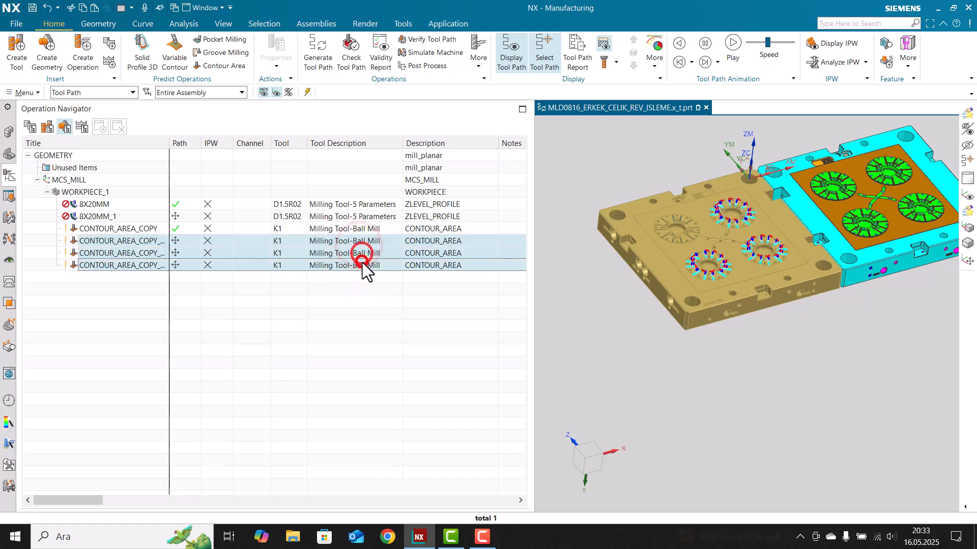
{"action": "left_click", "coordinate": [355, 228], "text": "ctrl"}
Step: Run a tool path check for gouges and collisions against part and IPW on the four selected operations
{"action": "right_click", "coordinate": [344, 233]}
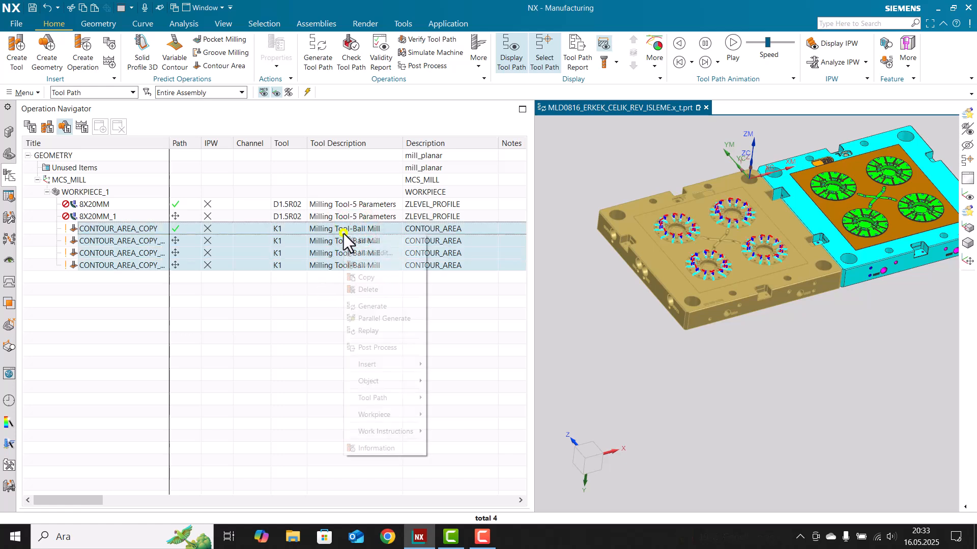
{"action": "mouse_move", "coordinate": [386, 398]}
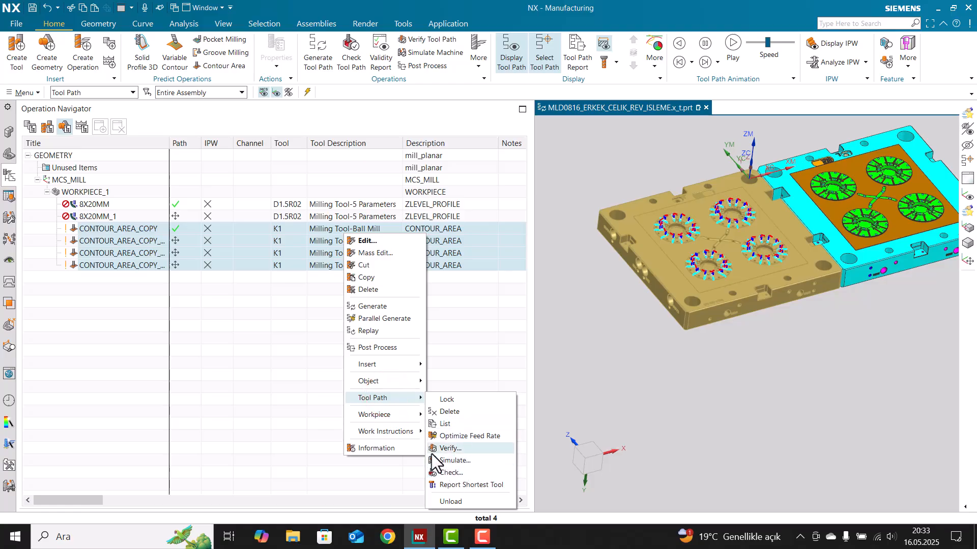
{"action": "left_click", "coordinate": [465, 473]}
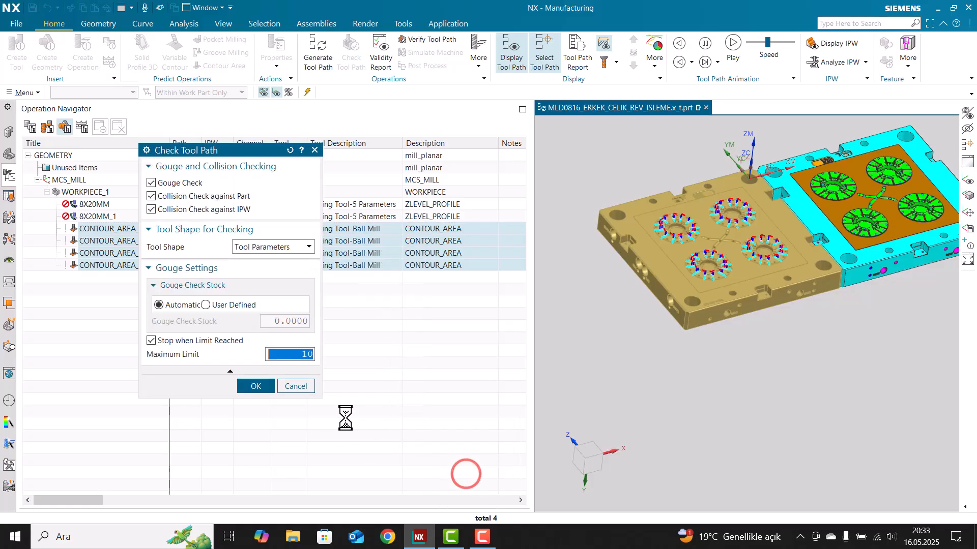
{"action": "left_click", "coordinate": [240, 383]}
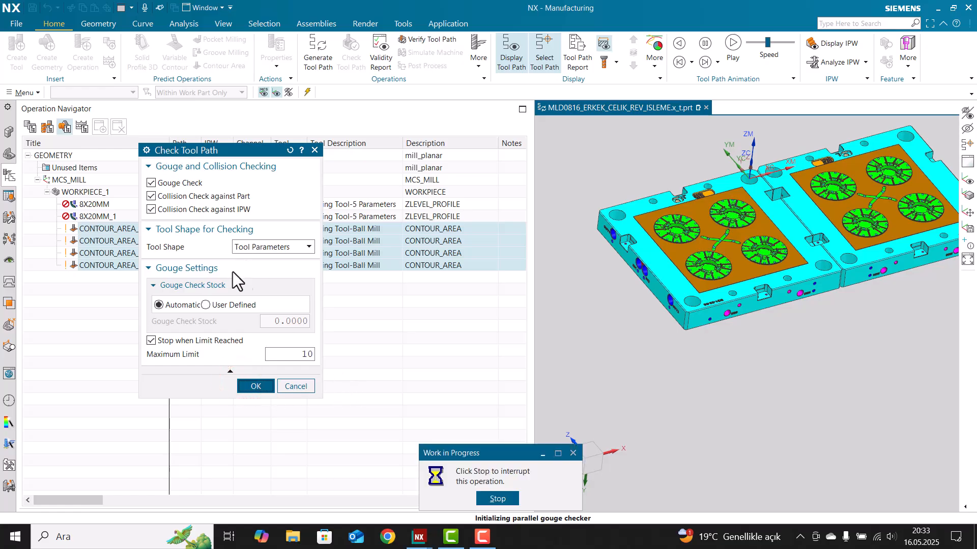
{"action": "key", "text": "Return"}
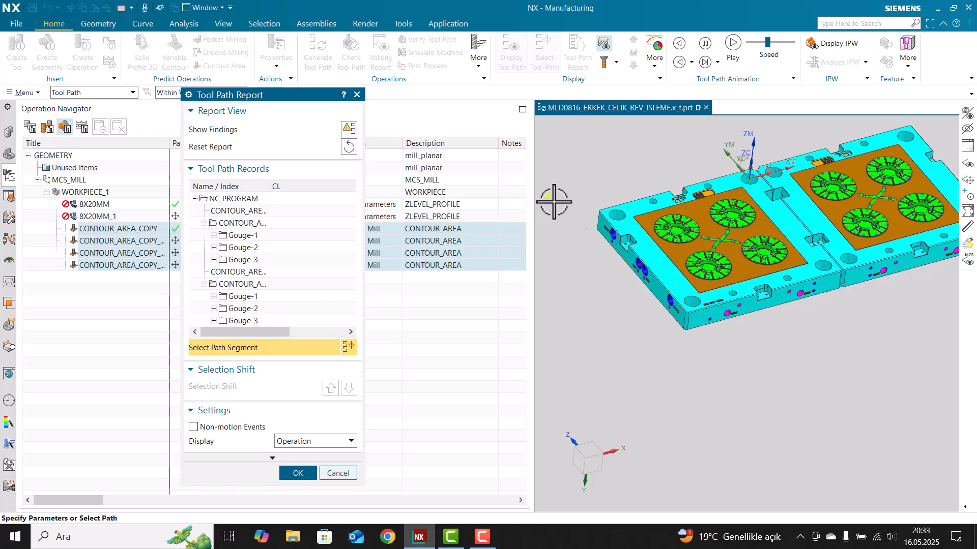
Step: Include non-motion events in the tool path report and examine the original CONTOUR_AREA_COPY record on its cavity
{"action": "scroll", "coordinate": [682, 268], "scroll_direction": "up", "scroll_amount": 4}
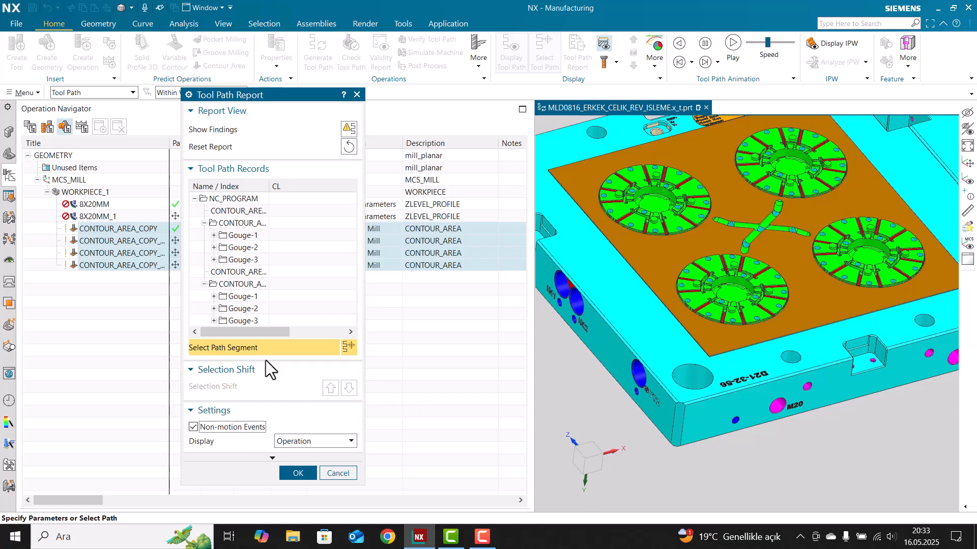
{"action": "left_click", "coordinate": [242, 297]}
{"action": "scroll", "coordinate": [772, 158], "scroll_direction": "down", "scroll_amount": 3}
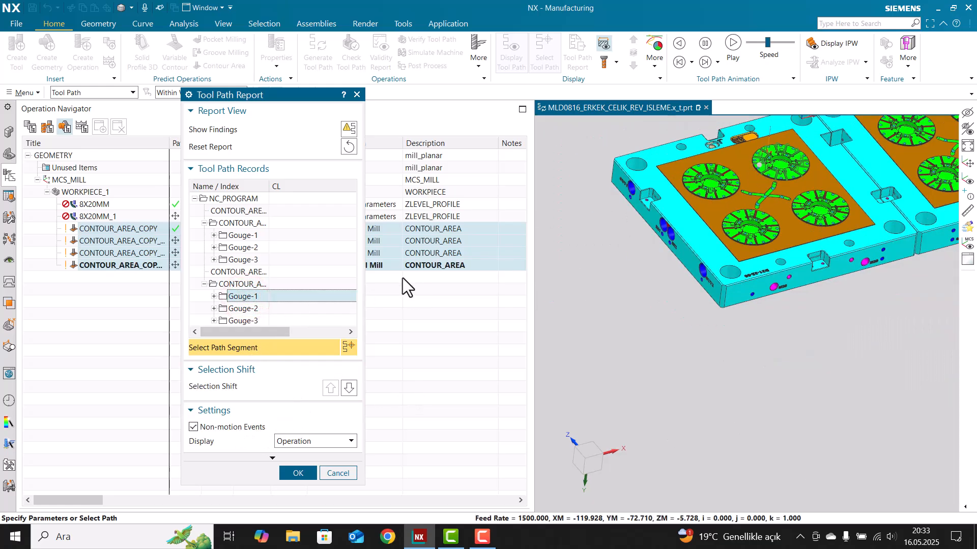
{"action": "left_click", "coordinate": [243, 211]}
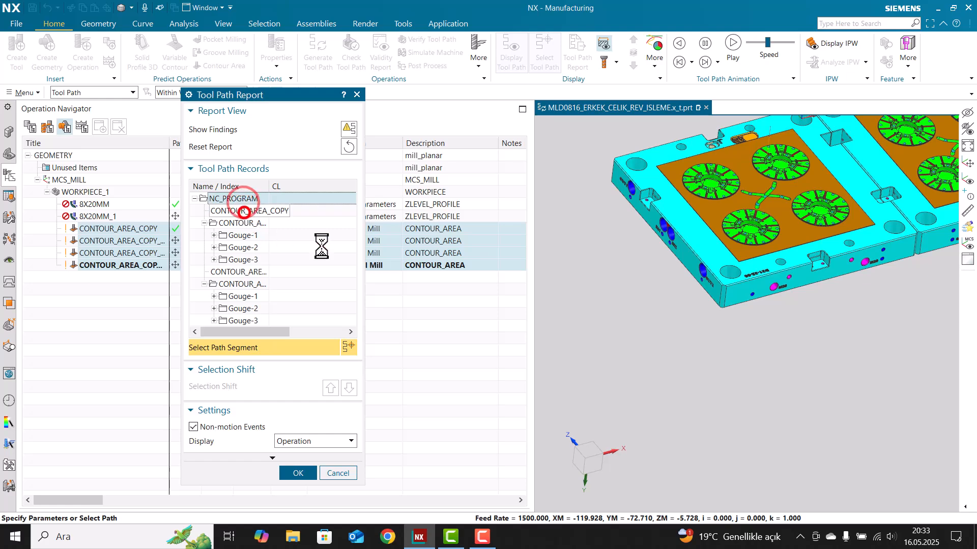
{"action": "scroll", "coordinate": [802, 157], "scroll_direction": "up", "scroll_amount": 4}
{"action": "scroll", "coordinate": [769, 206], "scroll_direction": "up", "scroll_amount": 4}
{"action": "middle_click_drag", "start_coordinate": [722, 212], "coordinate": [707, 254]}
{"action": "scroll", "coordinate": [735, 211], "scroll_direction": "down", "scroll_amount": 3}
{"action": "scroll", "coordinate": [642, 237], "scroll_direction": "up", "scroll_amount": 3}
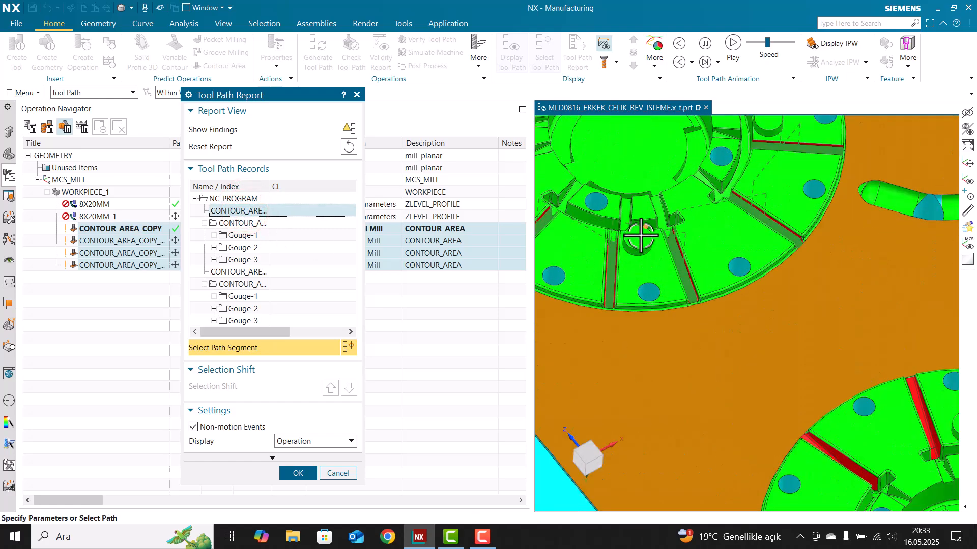
{"action": "middle_click_drag", "start_coordinate": [653, 240], "coordinate": [664, 213]}
{"action": "scroll", "coordinate": [663, 214], "scroll_direction": "down", "scroll_amount": 3}
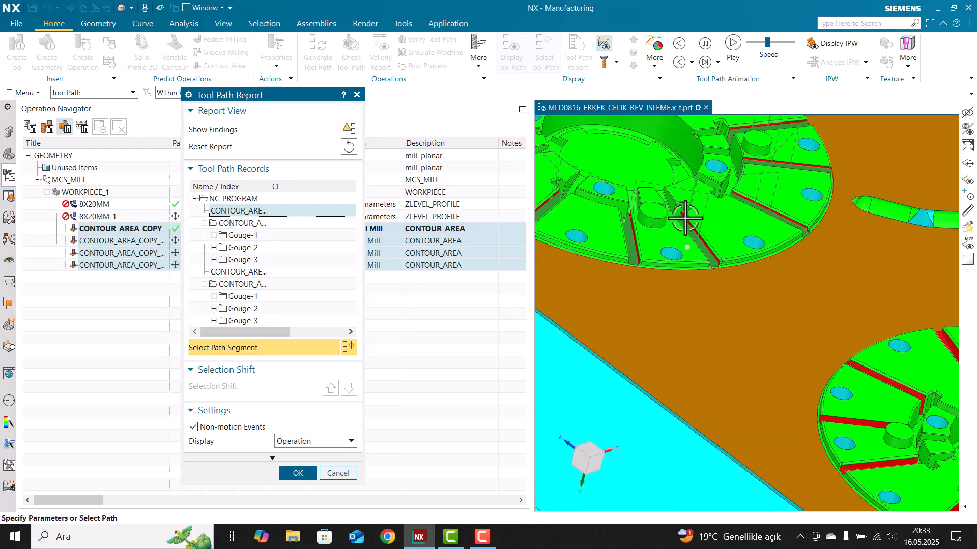
Step: Inspect Gouge-1 of the first rotated copy up close on the rib slot, including its tool position record 54738
{"action": "left_click", "coordinate": [242, 235]}
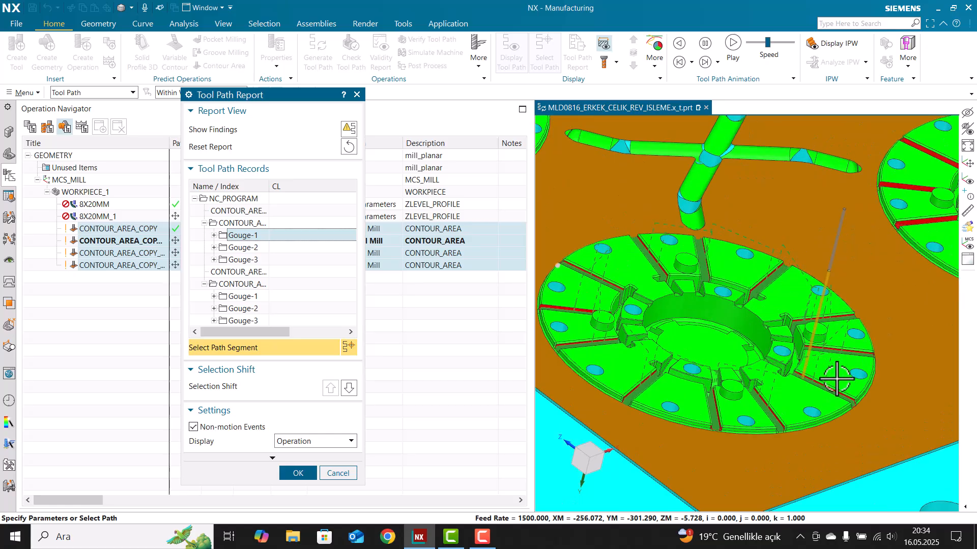
{"action": "scroll", "coordinate": [834, 376], "scroll_direction": "up", "scroll_amount": 3}
{"action": "middle_click_drag", "start_coordinate": [807, 382], "coordinate": [759, 349]}
{"action": "scroll", "coordinate": [778, 408], "scroll_direction": "up", "scroll_amount": 6}
{"action": "scroll", "coordinate": [791, 349], "scroll_direction": "up", "scroll_amount": 5}
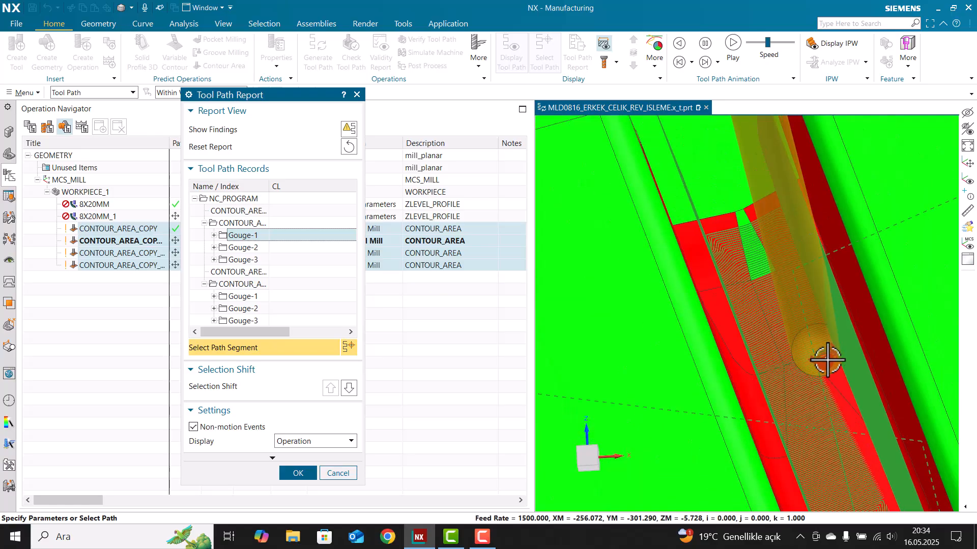
{"action": "scroll", "coordinate": [829, 366], "scroll_direction": "up", "scroll_amount": 2}
{"action": "left_click", "coordinate": [214, 235]}
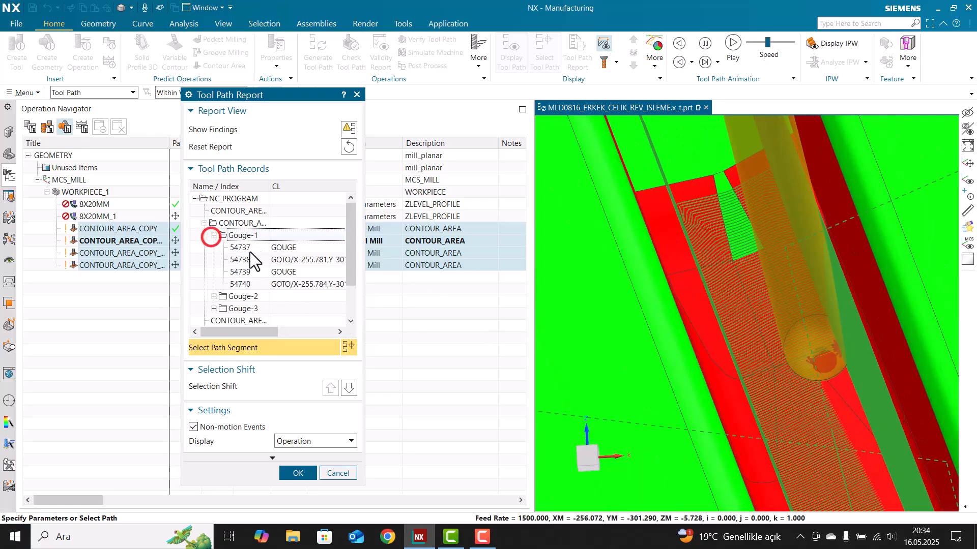
{"action": "left_click", "coordinate": [273, 260]}
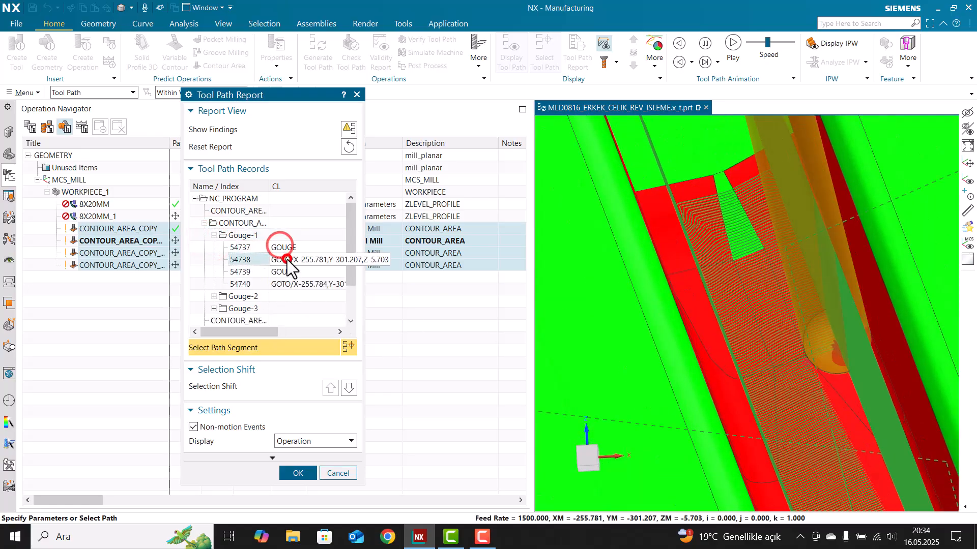
{"action": "left_click", "coordinate": [215, 235]}
Step: Inspect Gouge-2 of the first rotated copy from several angles at the tool's contact with the slot wall
{"action": "left_click", "coordinate": [233, 248]}
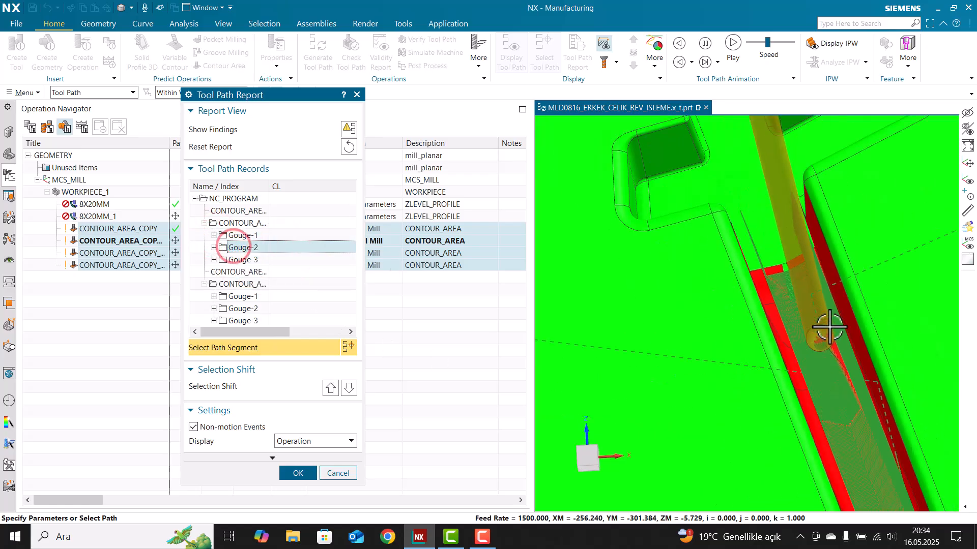
{"action": "scroll", "coordinate": [815, 335], "scroll_direction": "up", "scroll_amount": 3}
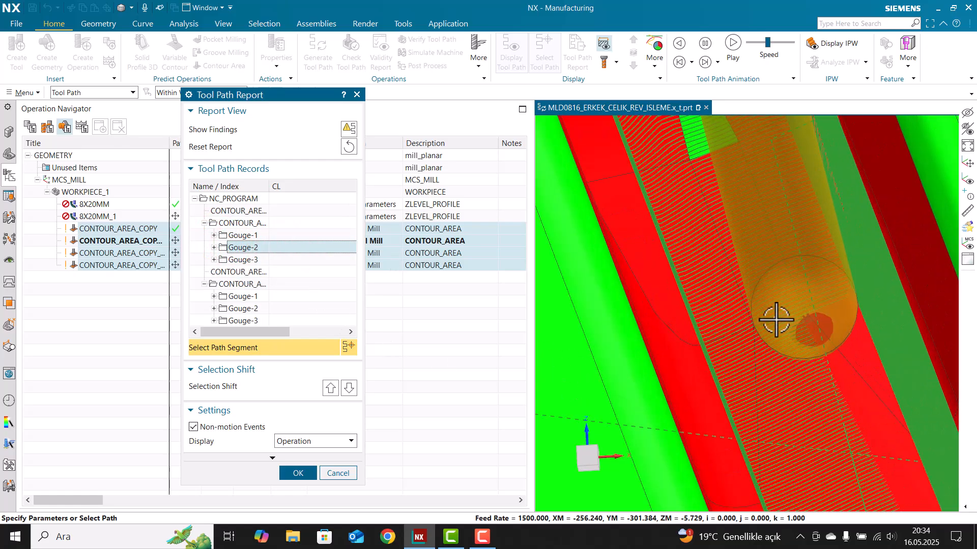
{"action": "scroll", "coordinate": [776, 321], "scroll_direction": "down", "scroll_amount": 6}
{"action": "middle_click_drag", "start_coordinate": [740, 315], "coordinate": [824, 334]}
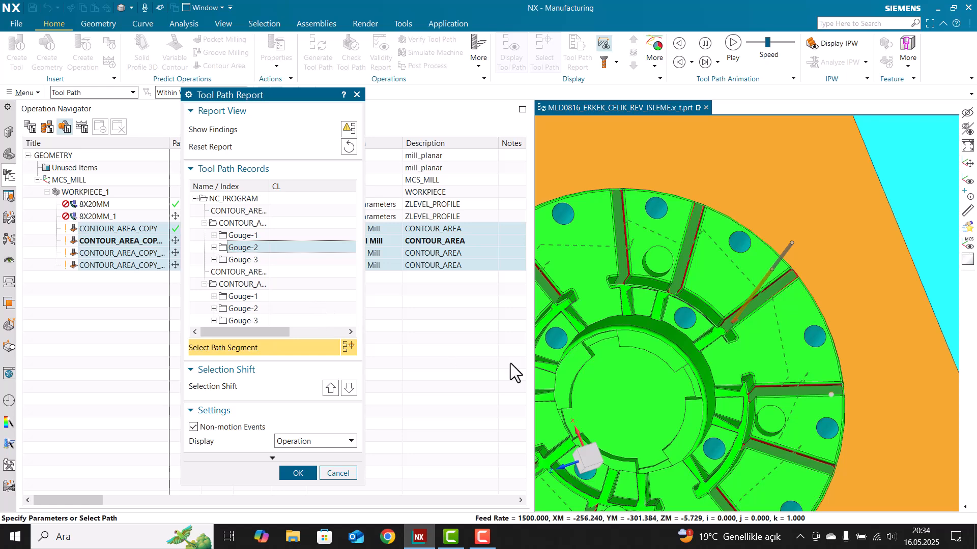
{"action": "scroll", "coordinate": [702, 326], "scroll_direction": "up", "scroll_amount": 8}
{"action": "middle_click_drag", "start_coordinate": [822, 290], "coordinate": [558, 311]}
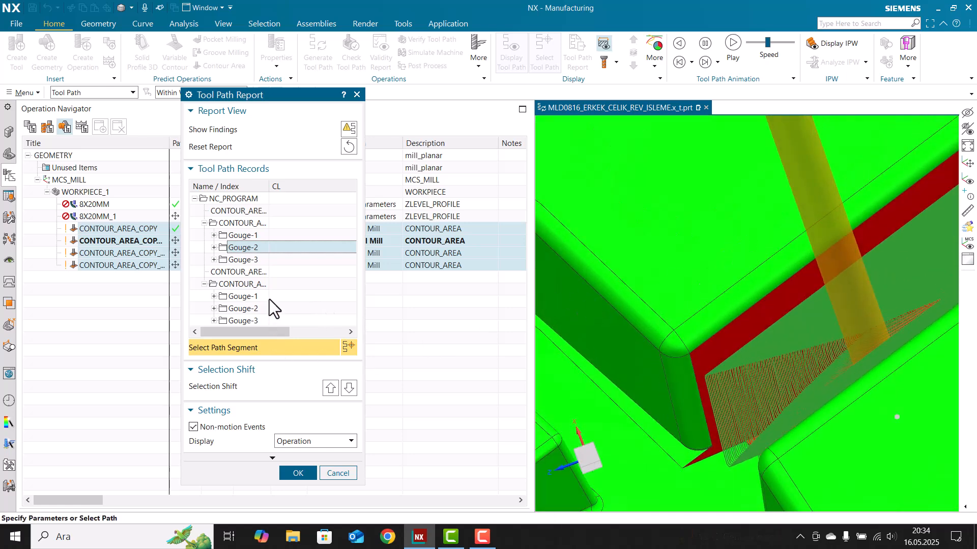
Step: Inspect Gouge-1 of the last rotated copy up close on its cavity and close the tool path report
{"action": "left_click", "coordinate": [243, 296]}
{"action": "middle_click_drag", "start_coordinate": [758, 274], "coordinate": [533, 275]}
{"action": "scroll", "coordinate": [761, 252], "scroll_direction": "up", "scroll_amount": 5}
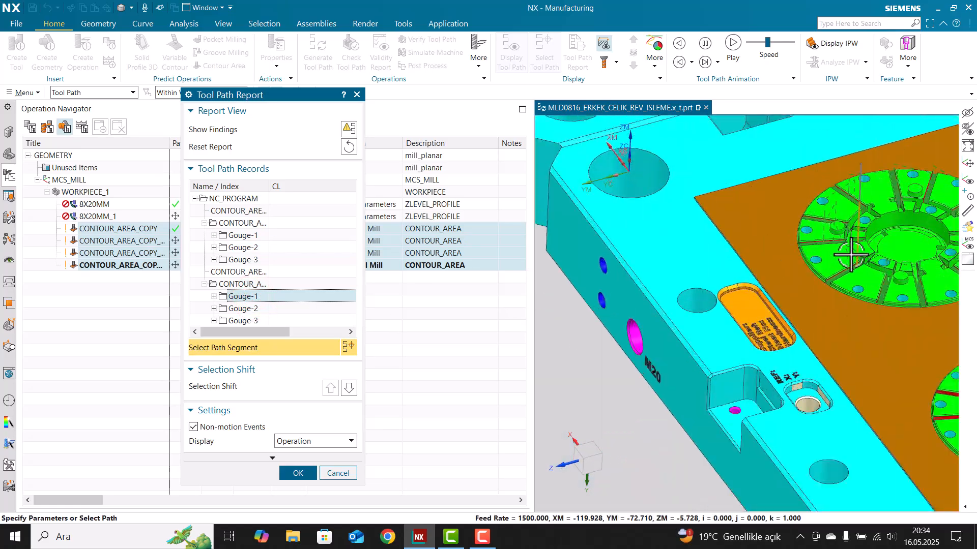
{"action": "scroll", "coordinate": [841, 257], "scroll_direction": "up", "scroll_amount": 3}
{"action": "middle_click_drag", "start_coordinate": [846, 303], "coordinate": [843, 346]}
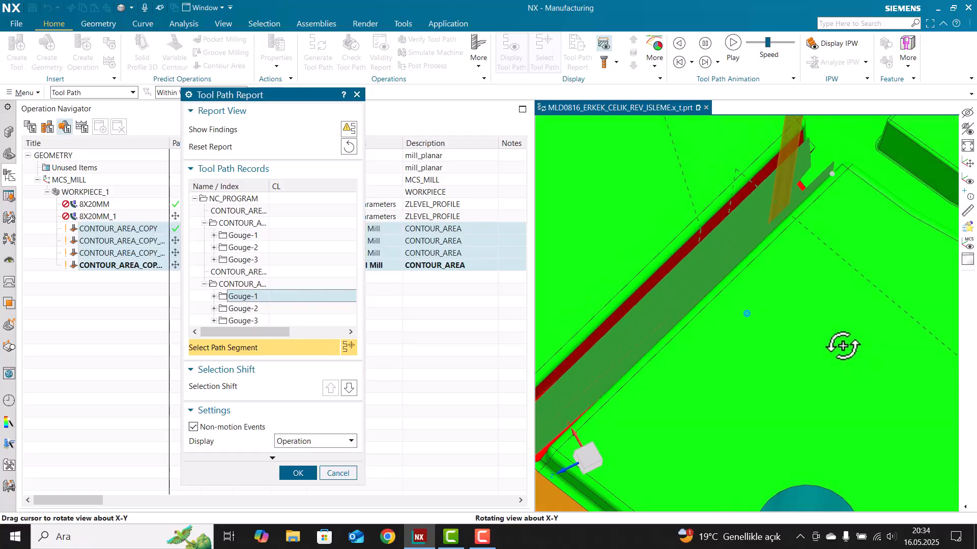
{"action": "scroll", "coordinate": [763, 262], "scroll_direction": "up", "scroll_amount": 5}
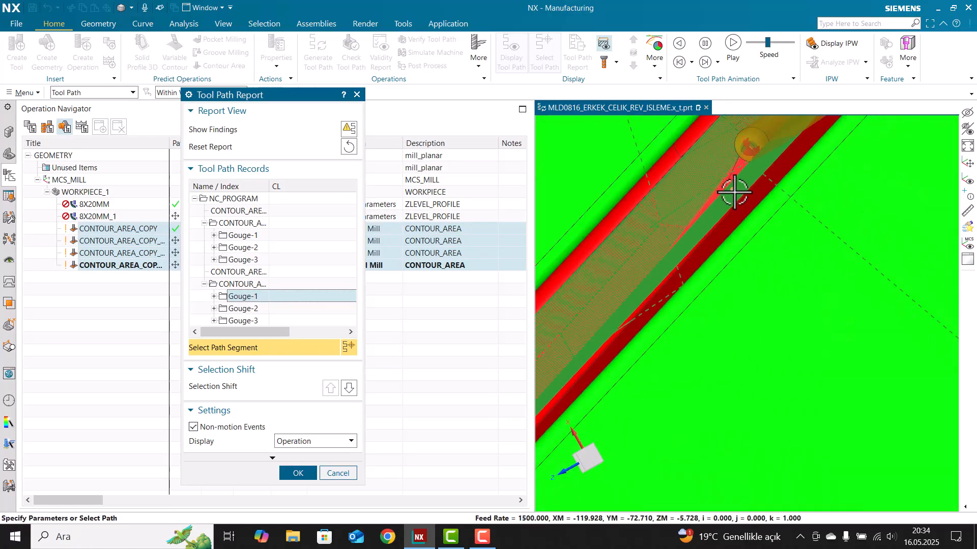
{"action": "scroll", "coordinate": [735, 190], "scroll_direction": "up", "scroll_amount": 5}
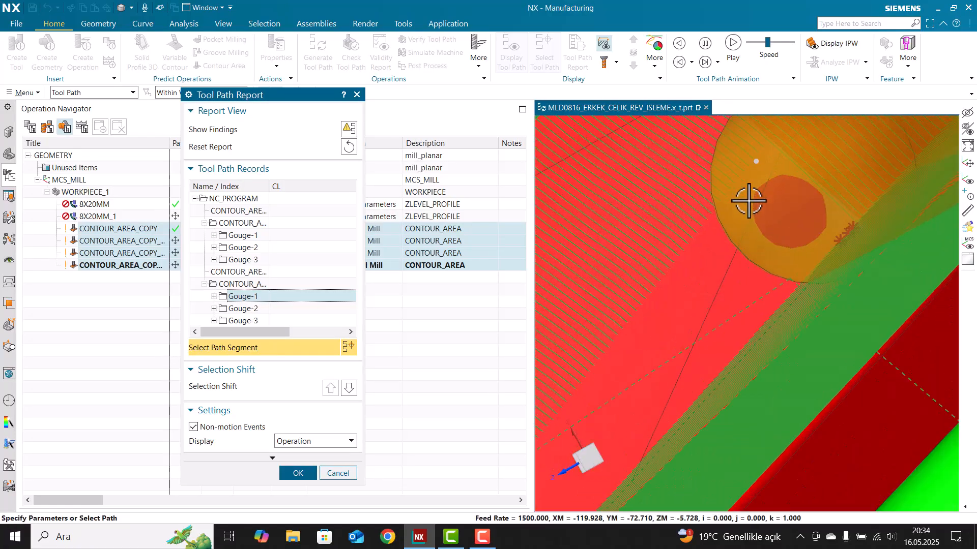
{"action": "scroll", "coordinate": [748, 195], "scroll_direction": "down", "scroll_amount": 6}
{"action": "middle_click_drag", "start_coordinate": [753, 236], "coordinate": [725, 206]}
{"action": "scroll", "coordinate": [589, 293], "scroll_direction": "down", "scroll_amount": 3}
{"action": "left_click", "coordinate": [306, 477]}
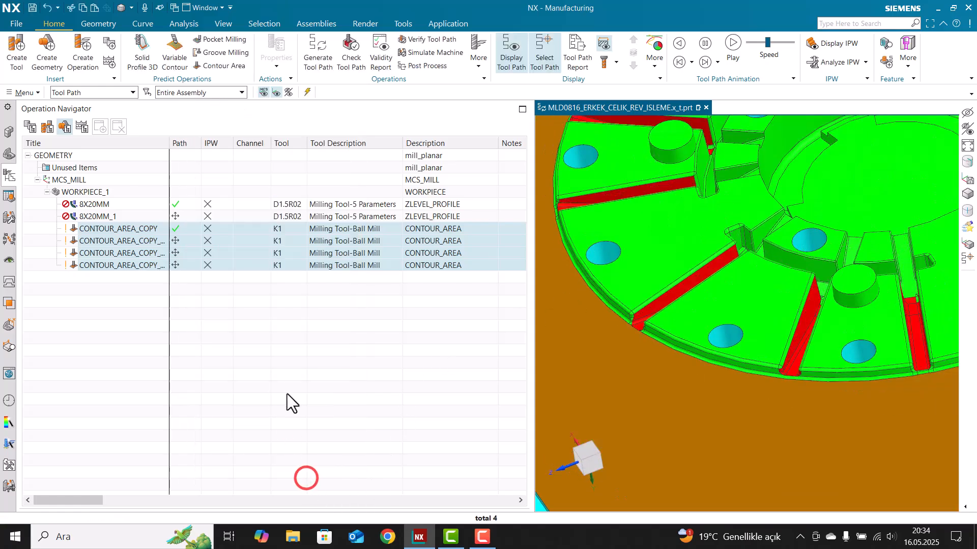
Step: Compare the tool paths of CONTOUR_AREA_COPY and its first rotated copy, widen the navigator to show the Holder column, and clear the selection
{"action": "left_click", "coordinate": [304, 370]}
{"action": "left_click", "coordinate": [275, 229]}
{"action": "scroll", "coordinate": [642, 247], "scroll_direction": "down", "scroll_amount": 5}
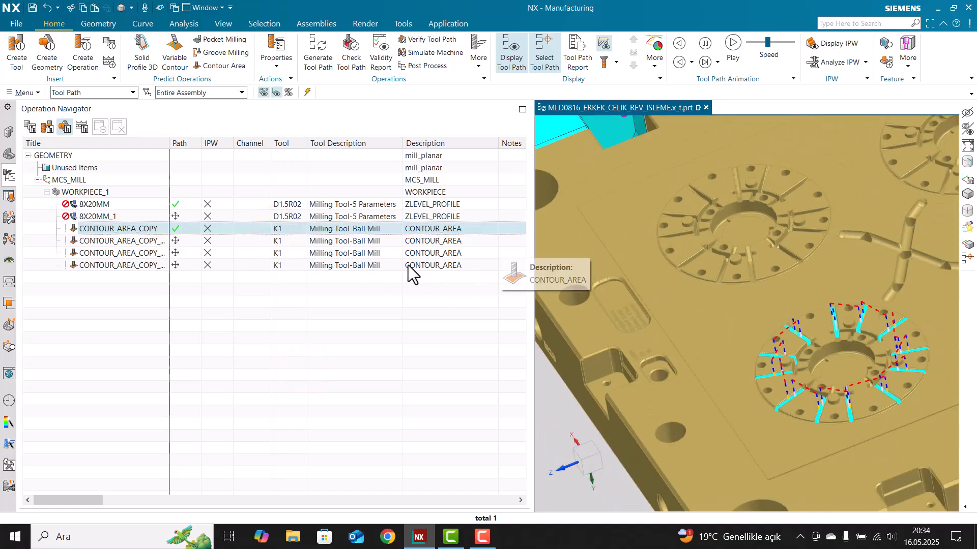
{"action": "left_click", "coordinate": [375, 240]}
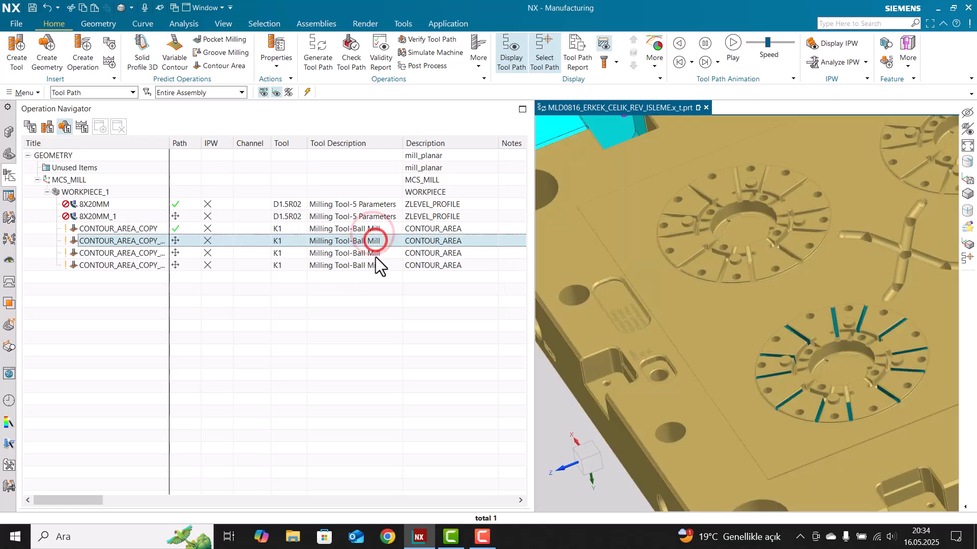
{"action": "left_click_drag", "start_coordinate": [533, 251], "coordinate": [586, 249]}
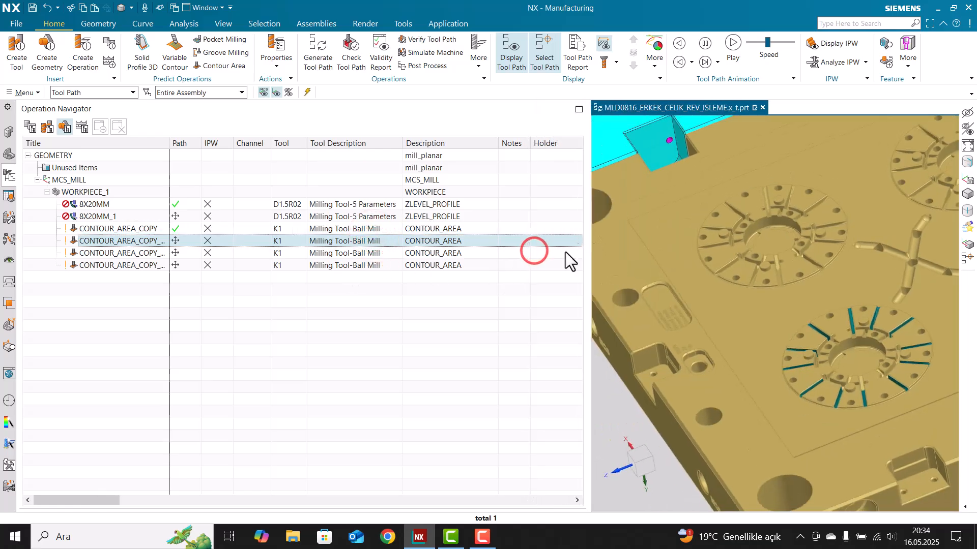
{"action": "left_click", "coordinate": [336, 319]}
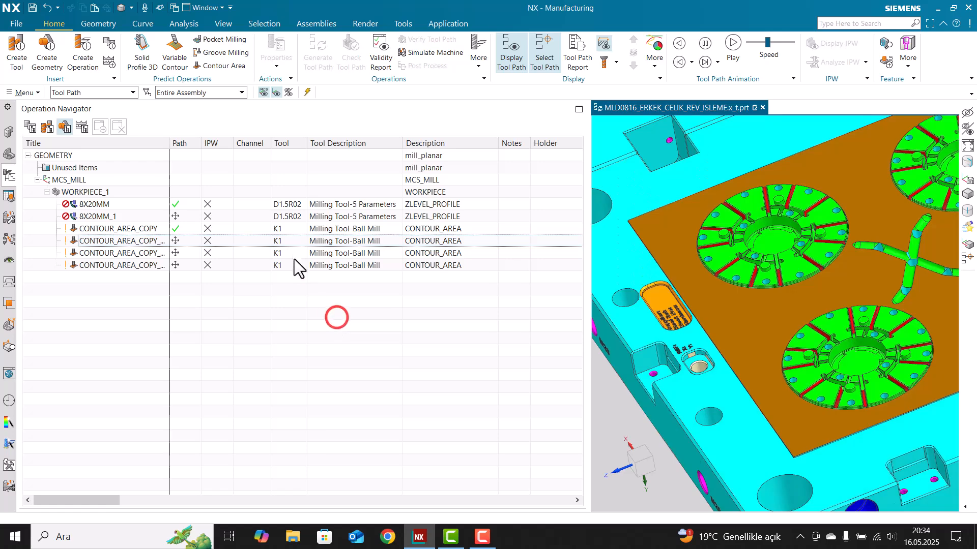
{"action": "scroll", "coordinate": [829, 253], "scroll_direction": "down", "scroll_amount": 4}
{"action": "middle_click_drag", "start_coordinate": [825, 257], "coordinate": [757, 285]}
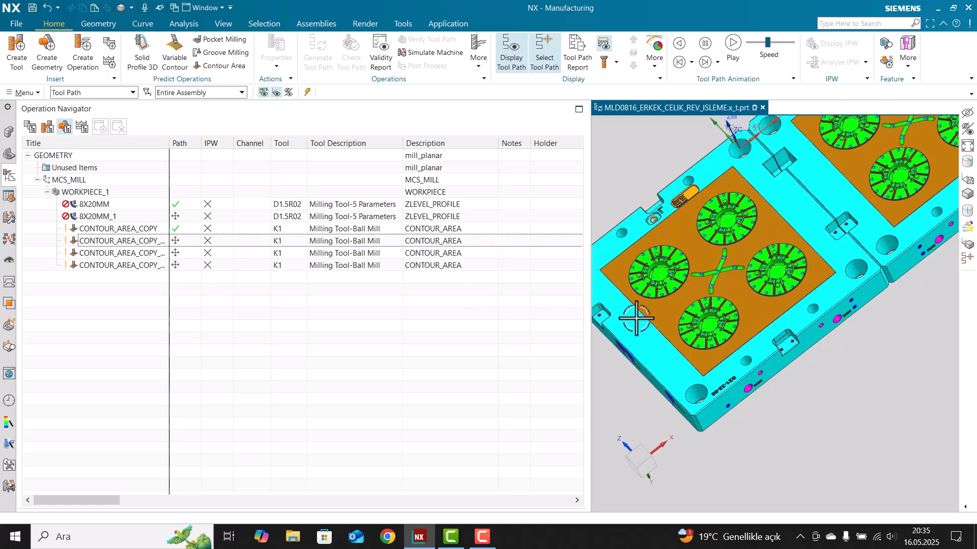
{"action": "scroll", "coordinate": [800, 285], "scroll_direction": "down", "scroll_amount": 3}
{"action": "middle_click_drag", "start_coordinate": [801, 286], "coordinate": [821, 285]}
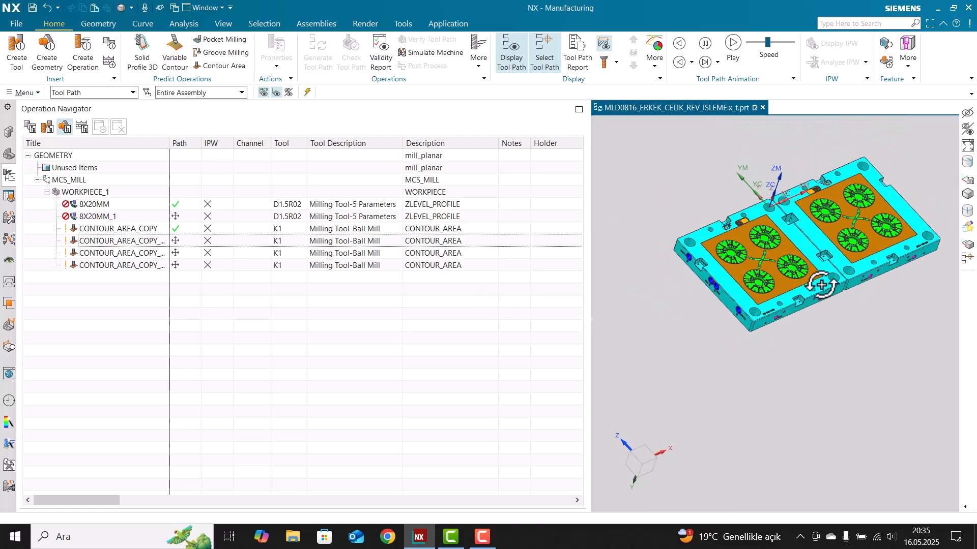